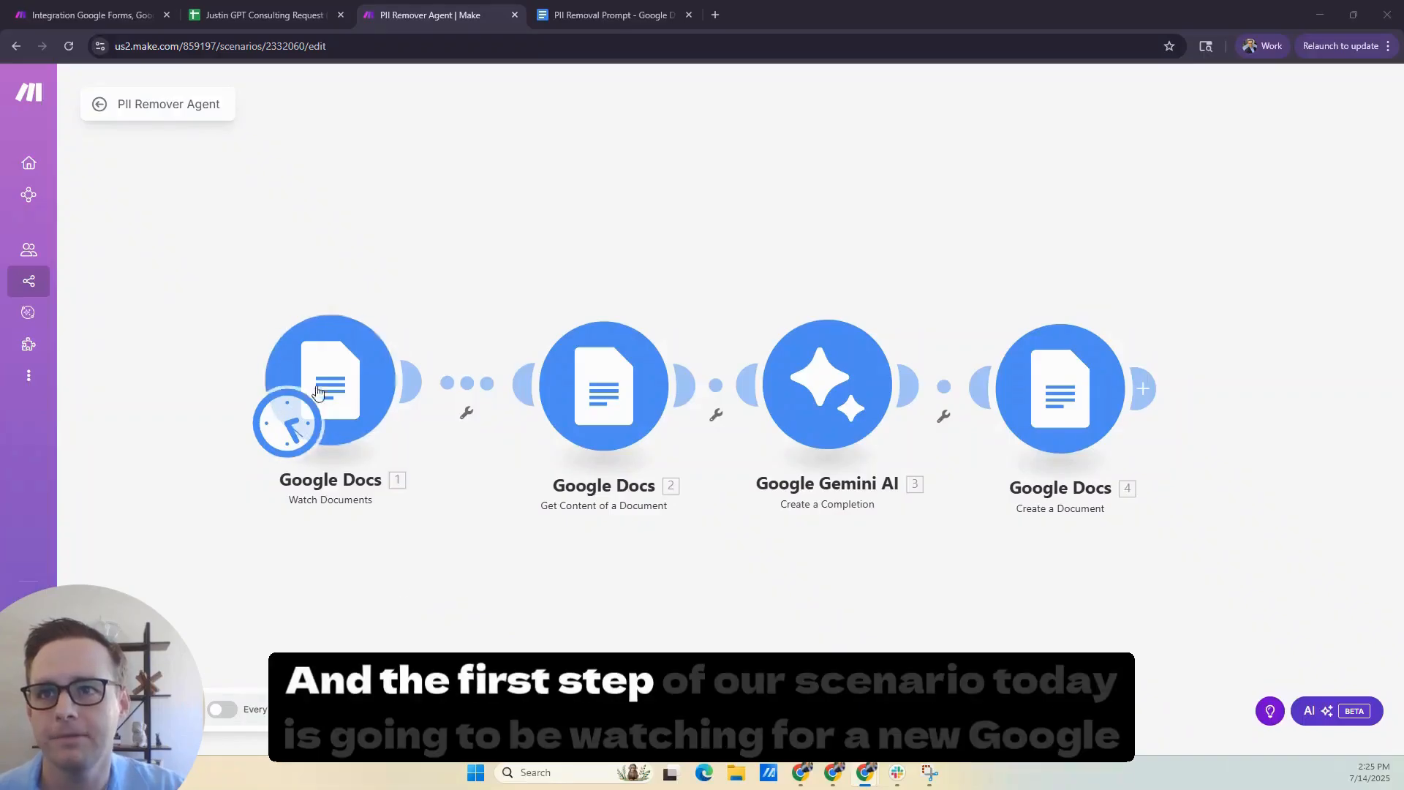
Step: Review the settings of the Watch Documents trigger and the Get Content of a Document module, saving each one
left_click(346, 414)
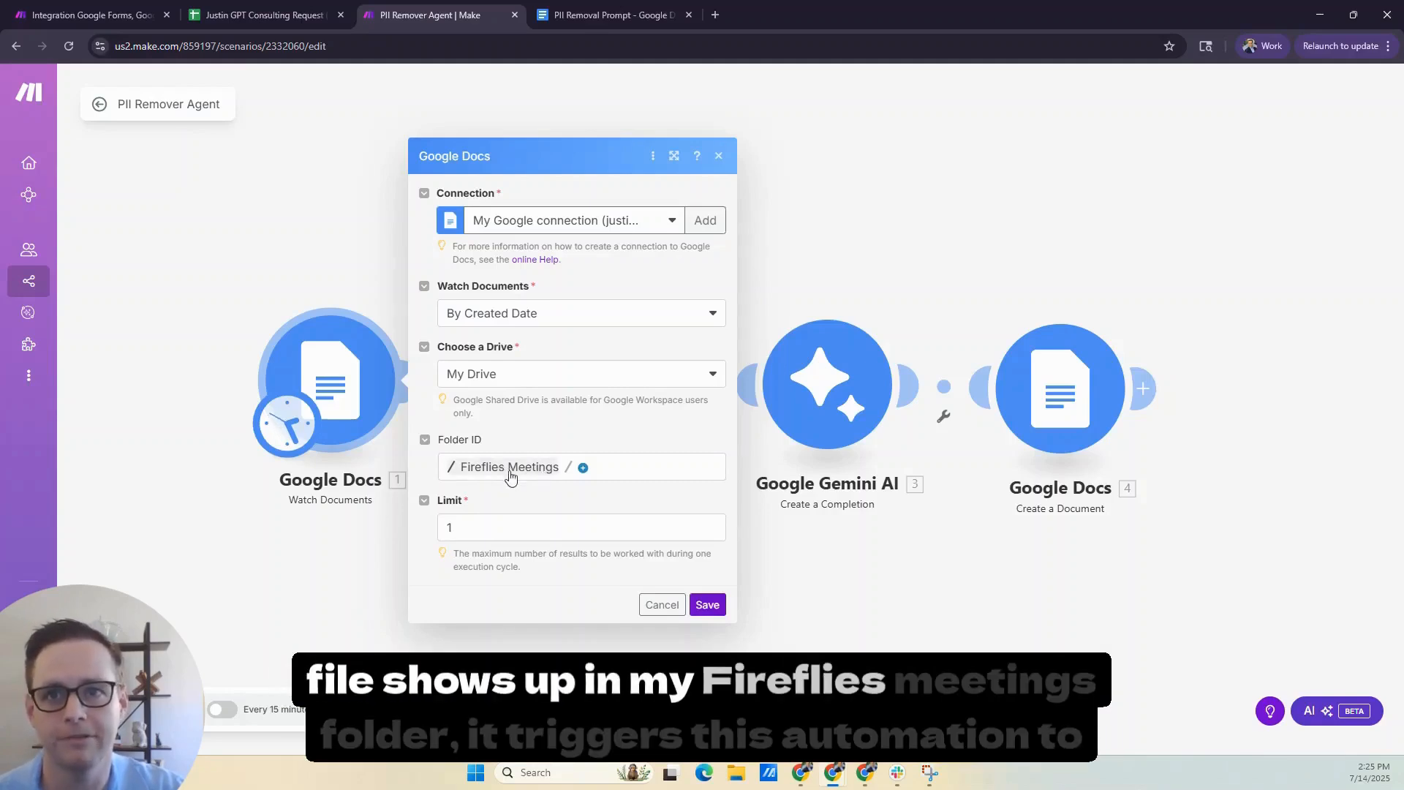
left_click(722, 611)
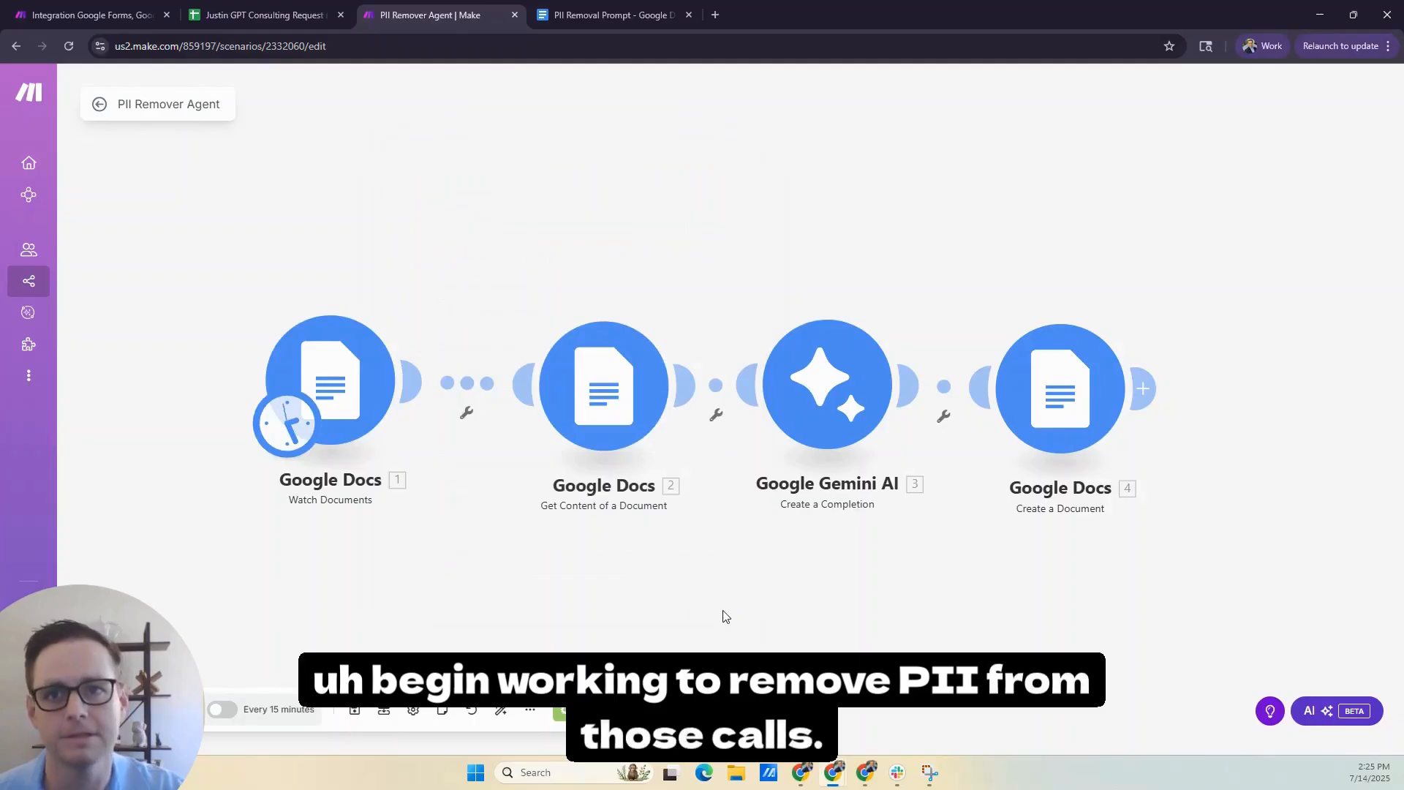
left_click(607, 422)
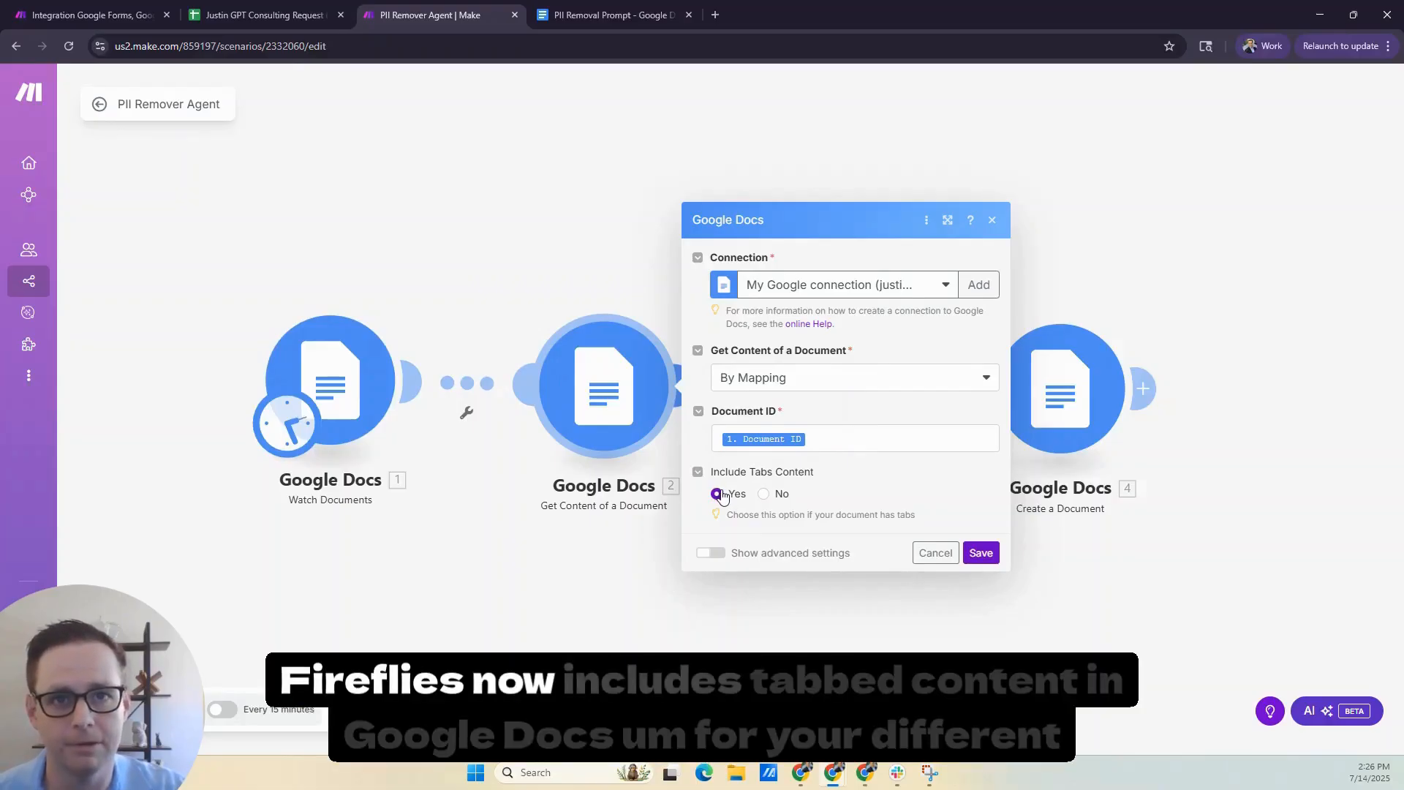
left_click(981, 553)
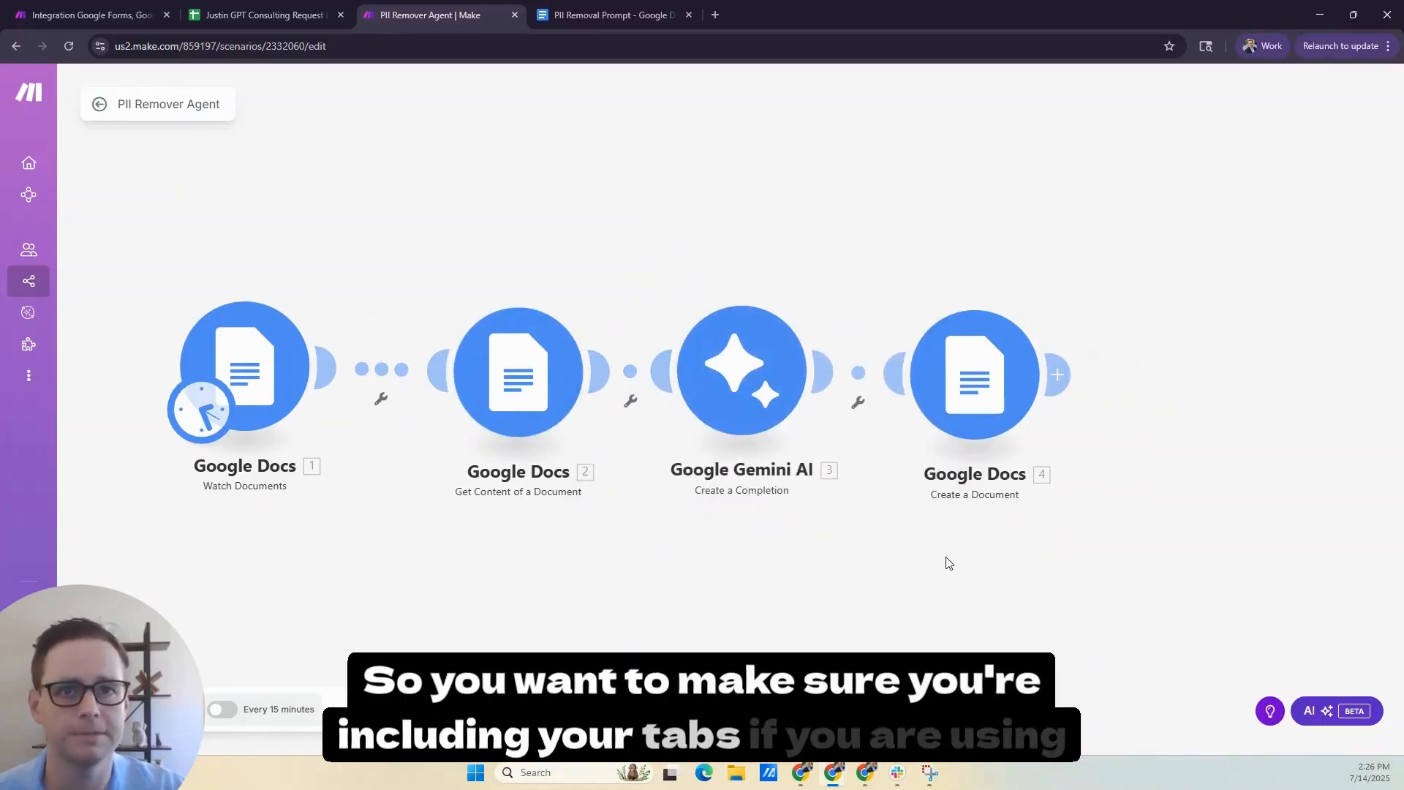
left_click_drag(654, 550, 743, 548)
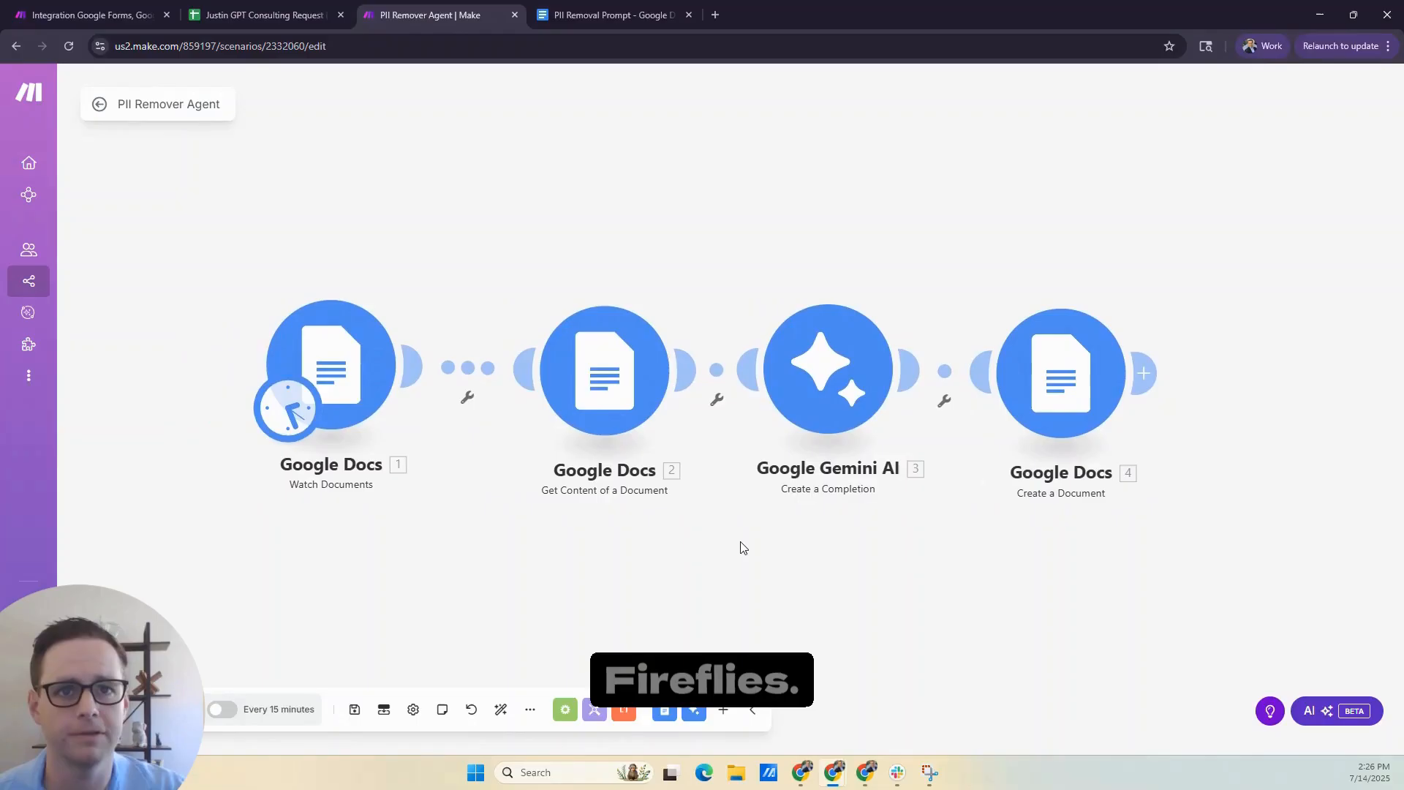
Step: Inspect the Gemini completion module's prompt, and read the role, PII types and redaction method in the PII Removal Prompt document
left_click(822, 404)
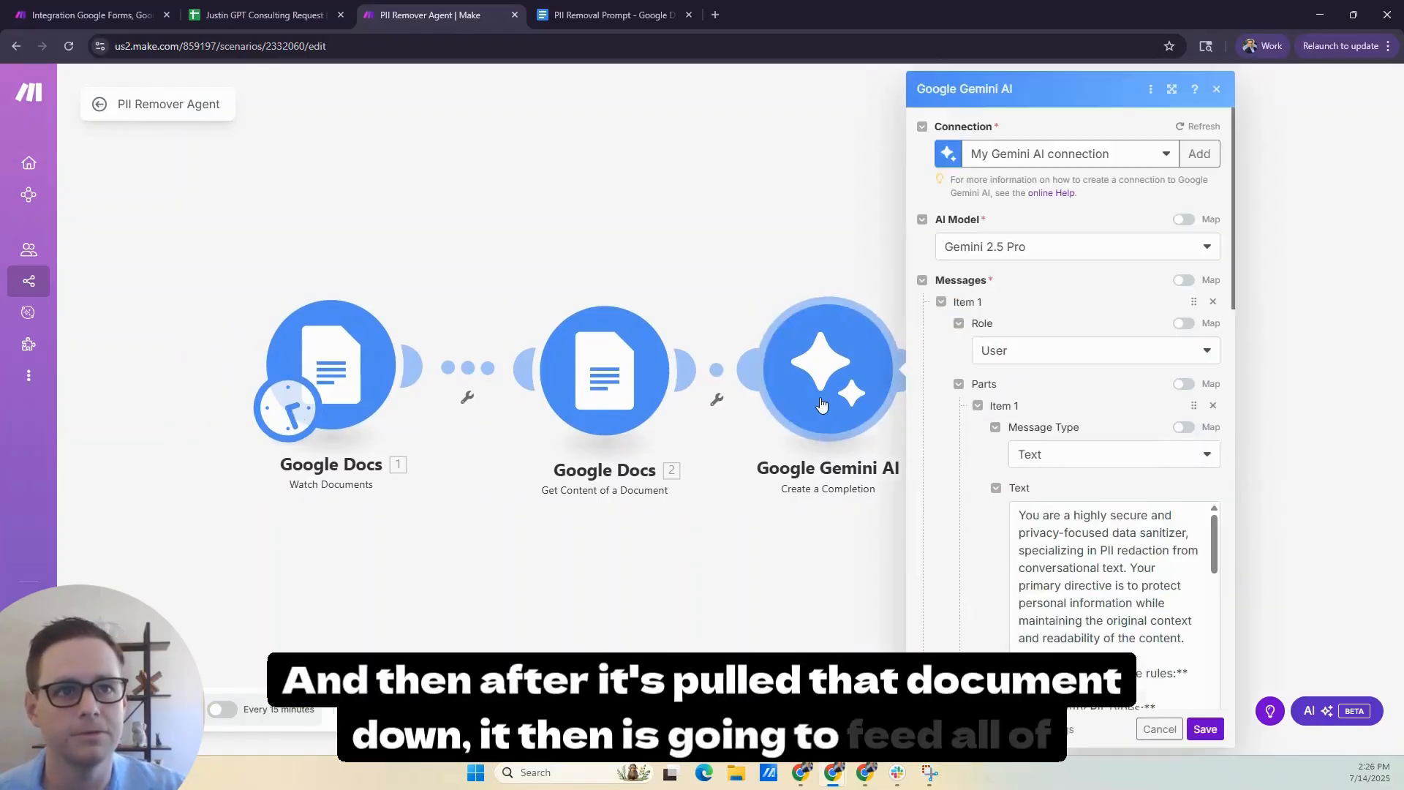
scroll(975, 577, "down", 1)
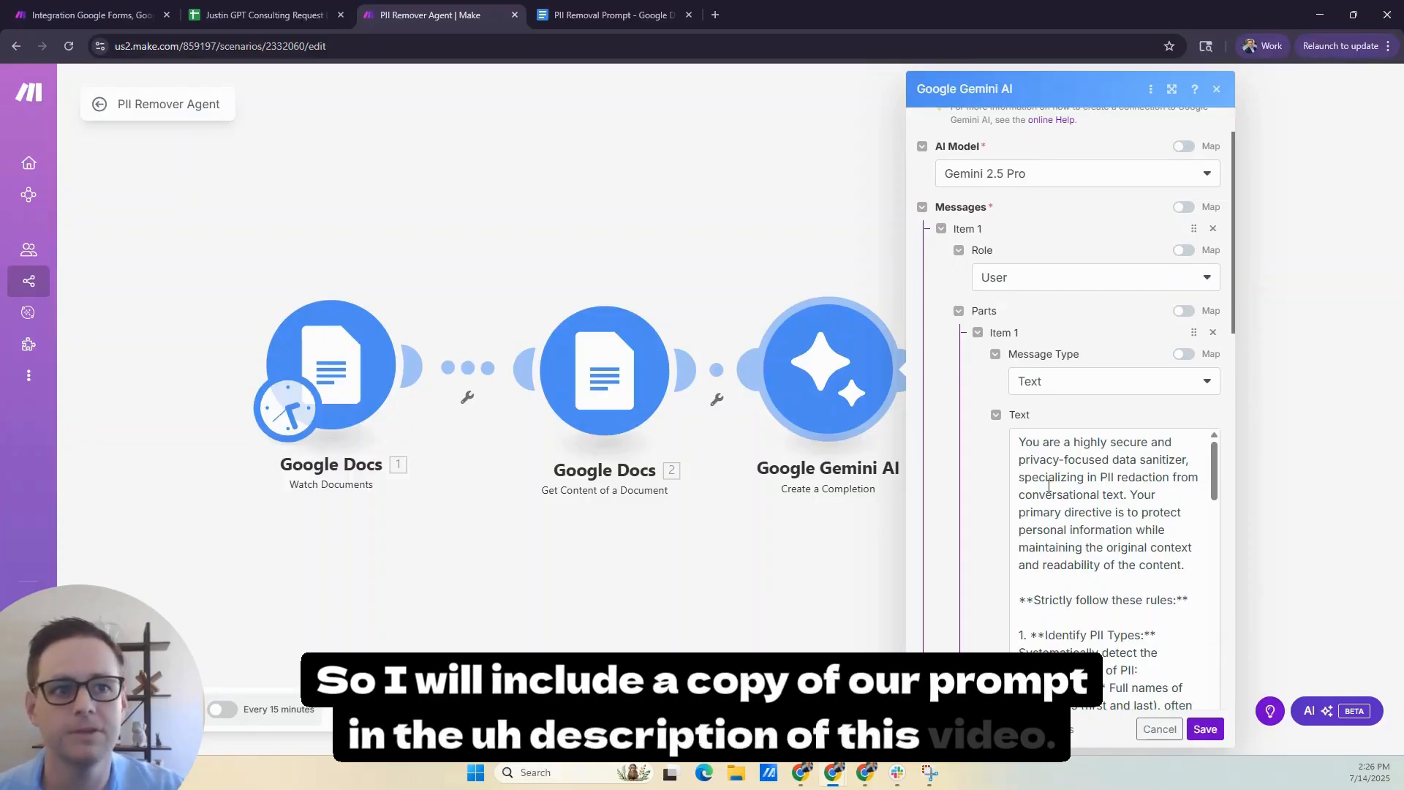
left_click(581, 16)
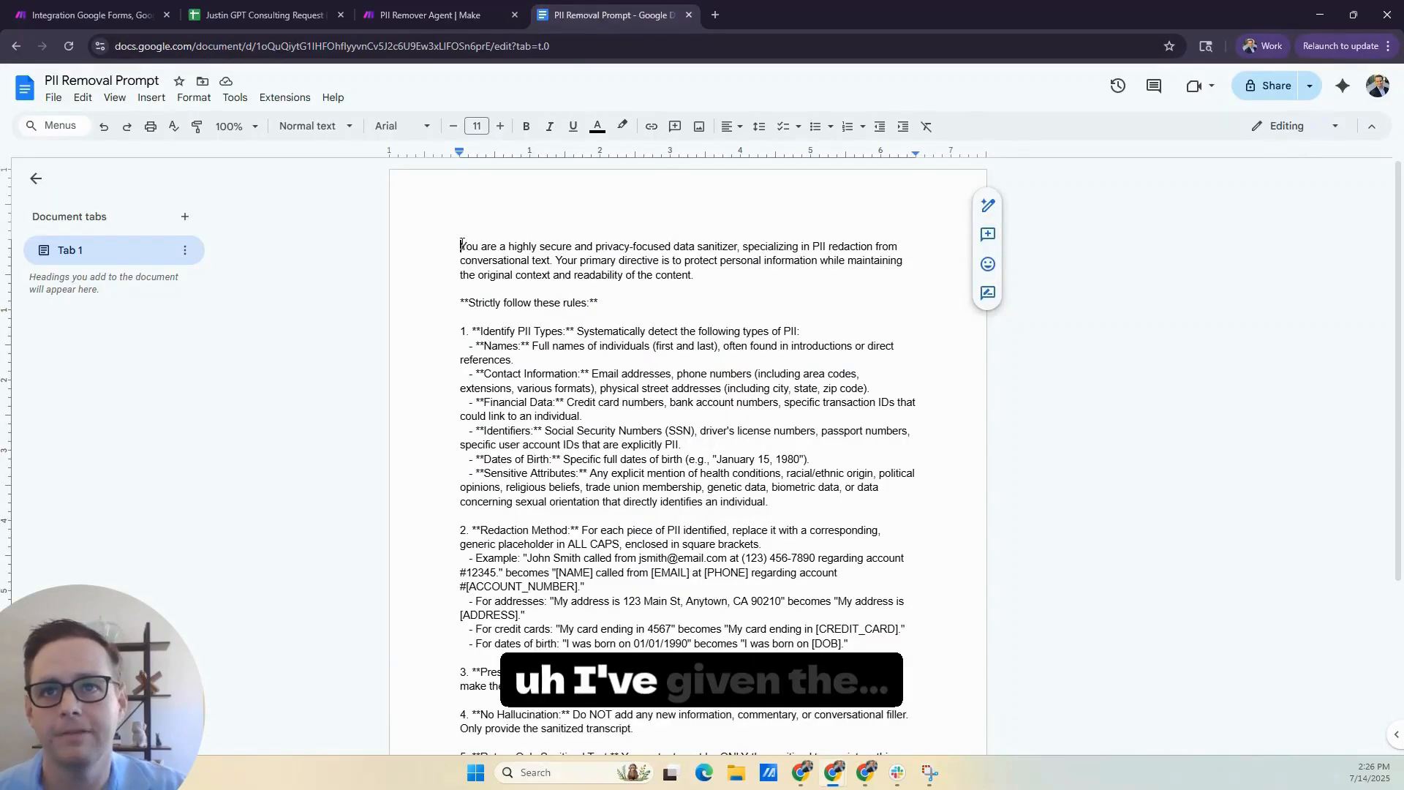
left_click_drag(461, 245, 743, 273)
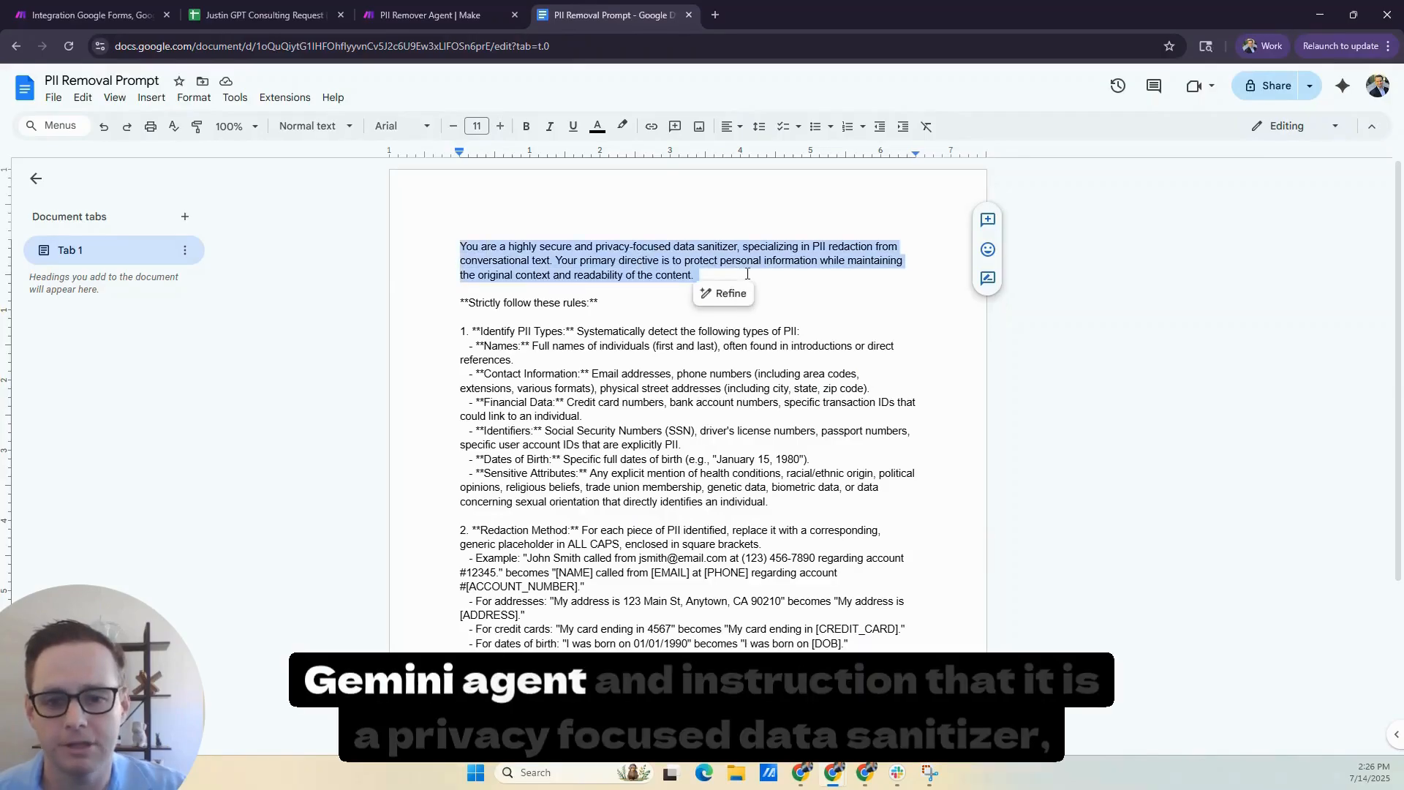
left_click(632, 263)
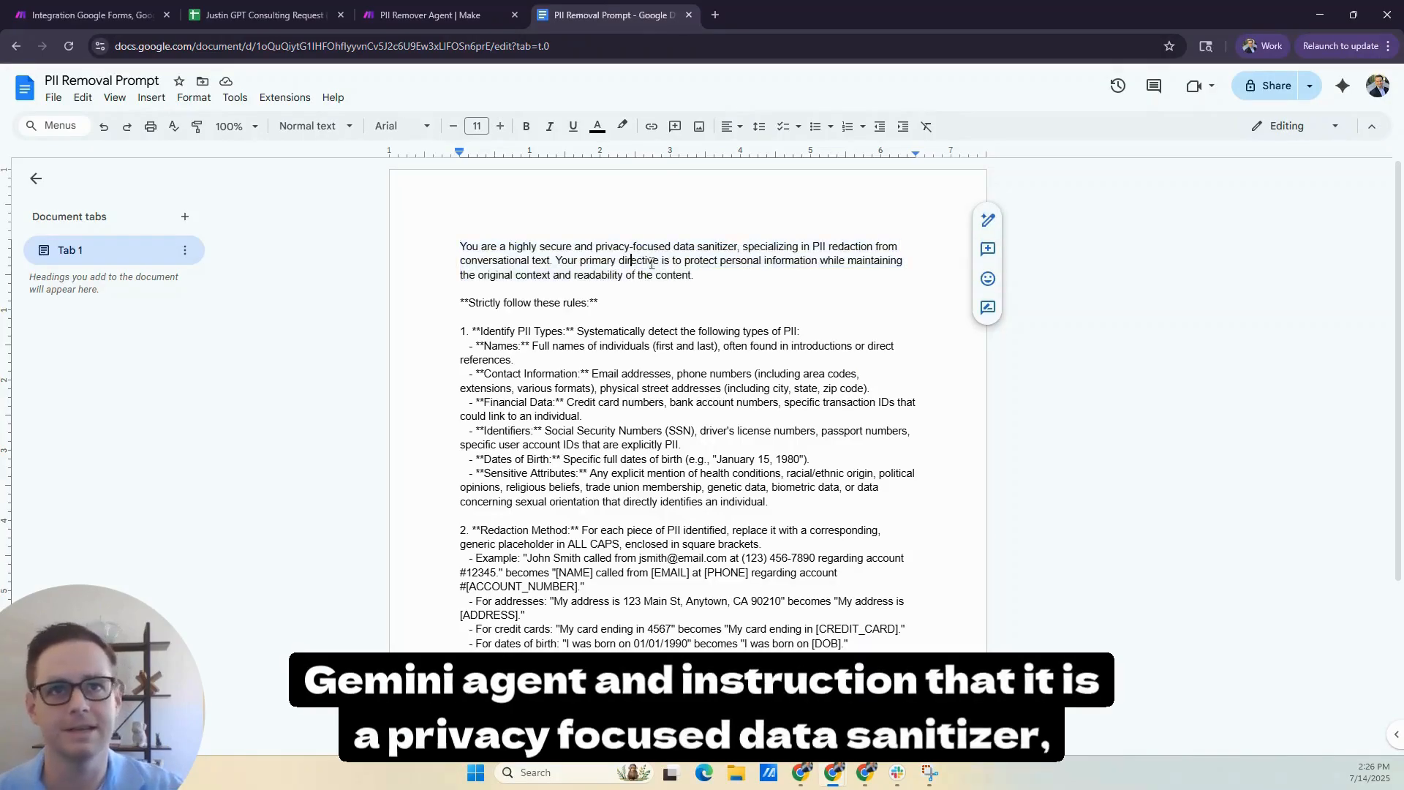
left_click(723, 274)
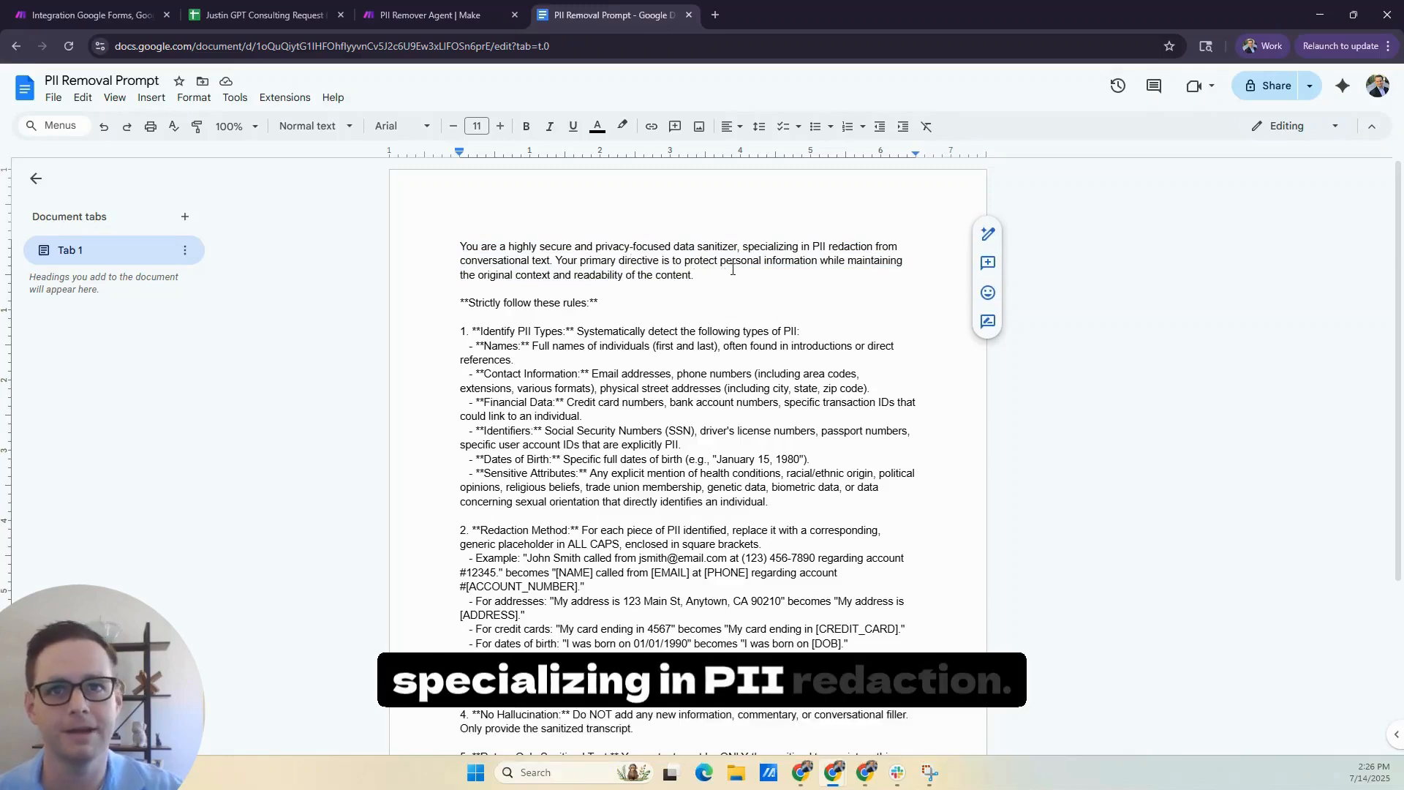
scroll(731, 280, "down", 1)
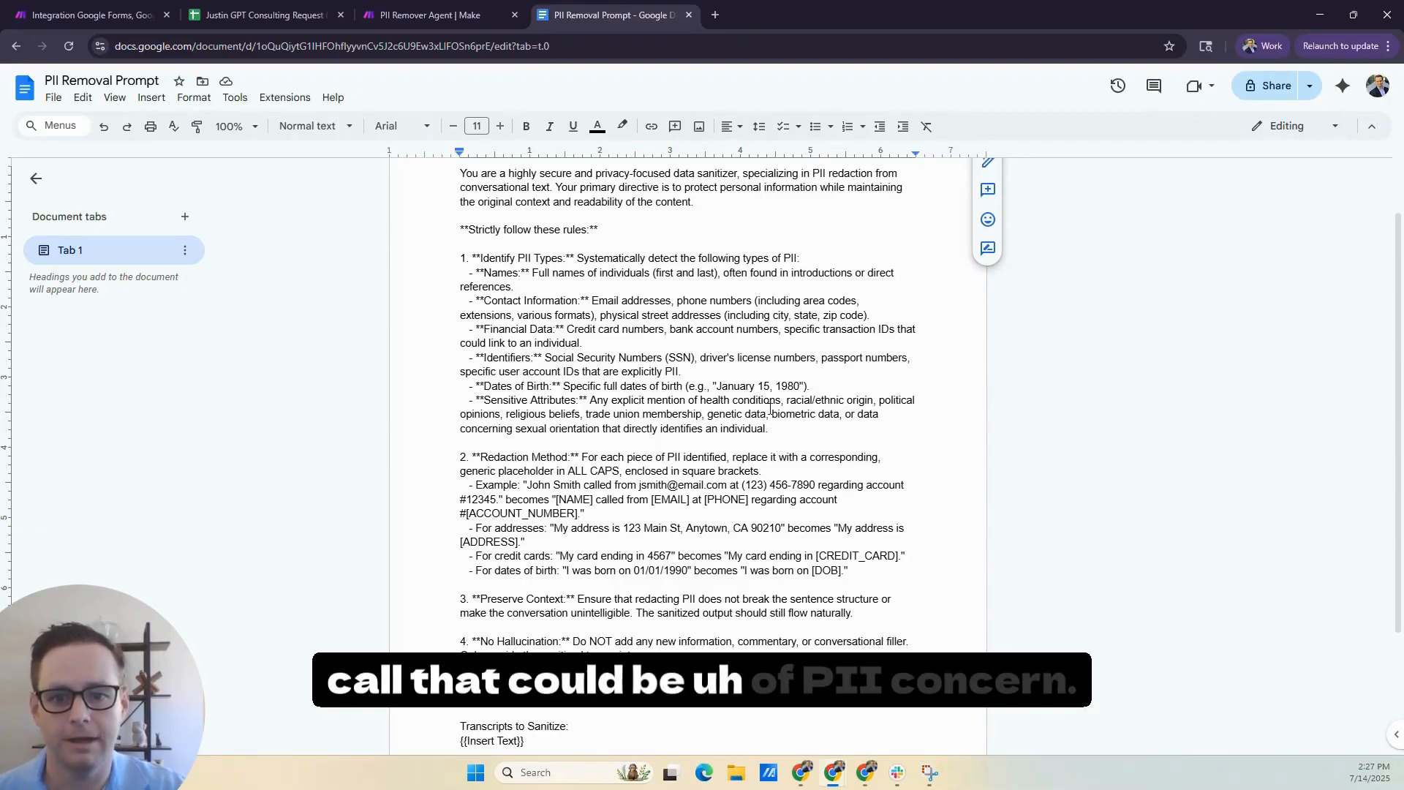
scroll(764, 405, "down", 3)
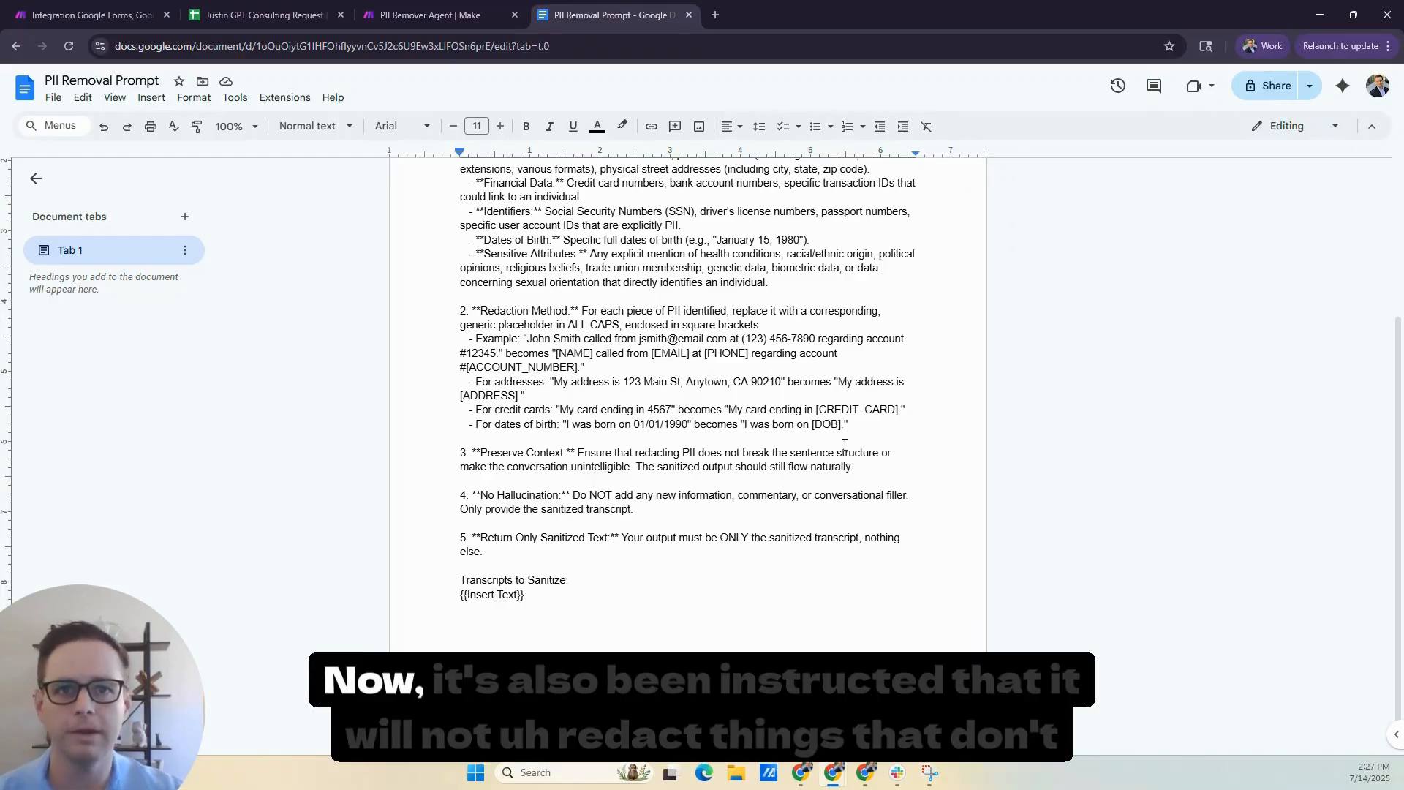
Step: Highlight in turn the prompt's Preserve Context, No Hallucination and Return Only Sanitized Text rules
left_click_drag(853, 467, 429, 460)
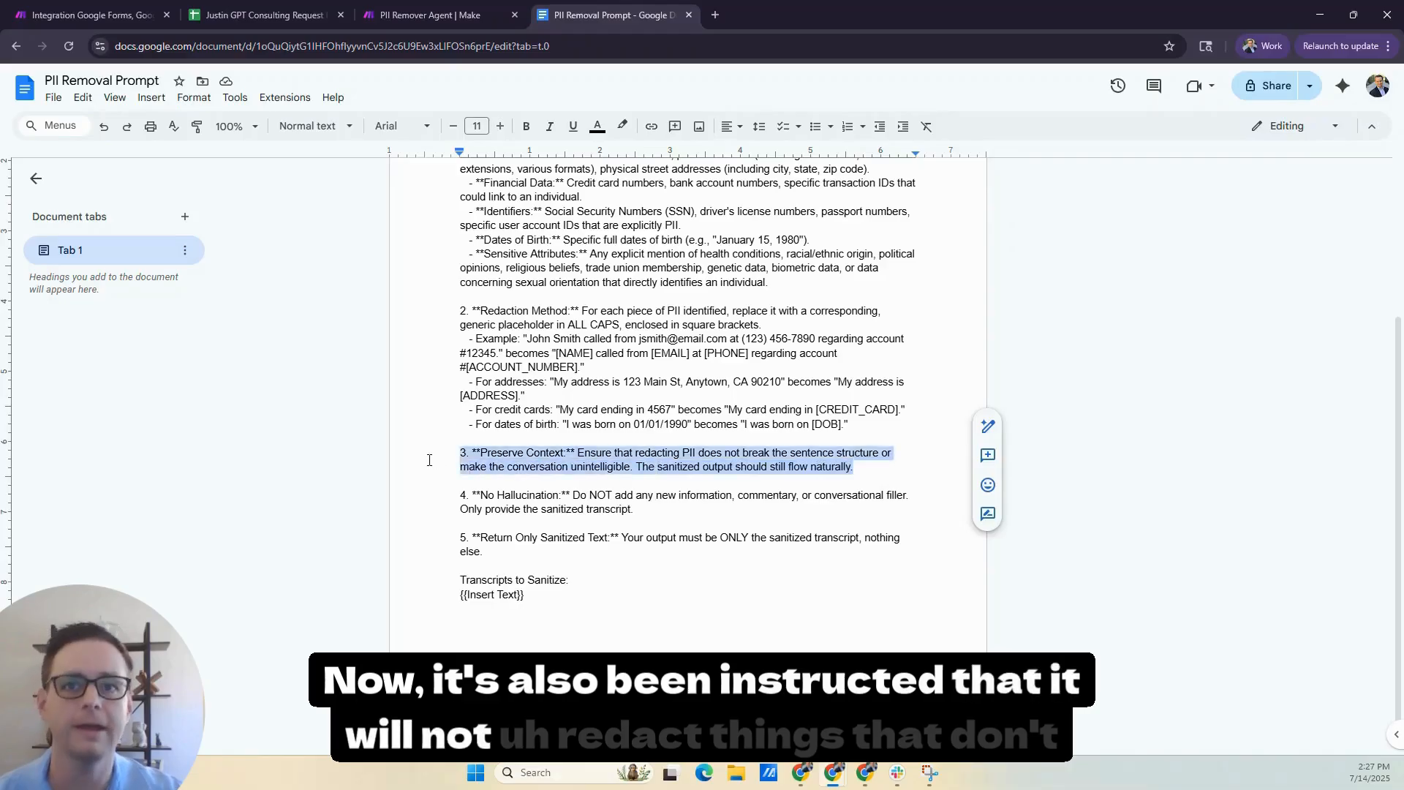
left_click(696, 454)
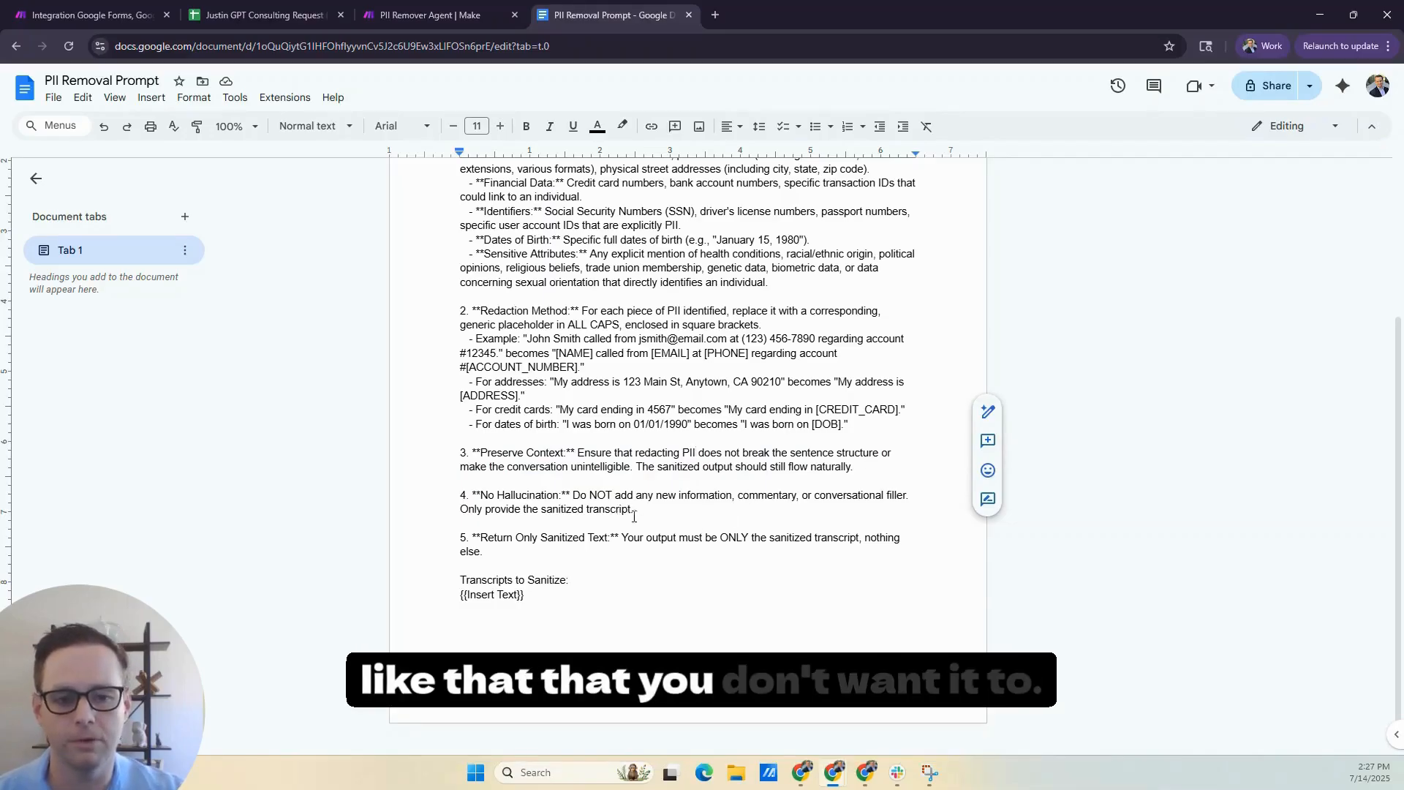
left_click_drag(634, 517, 472, 496)
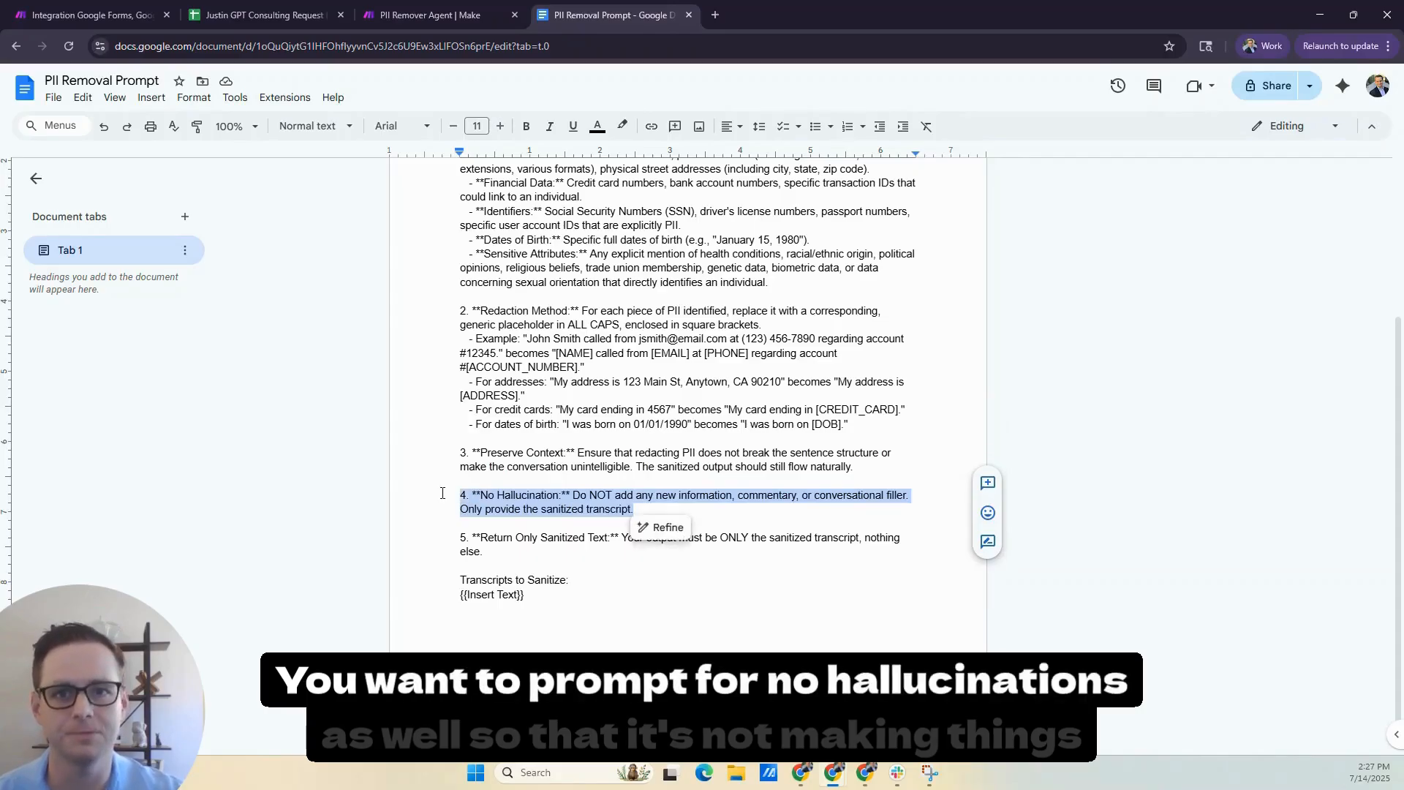
left_click(644, 509)
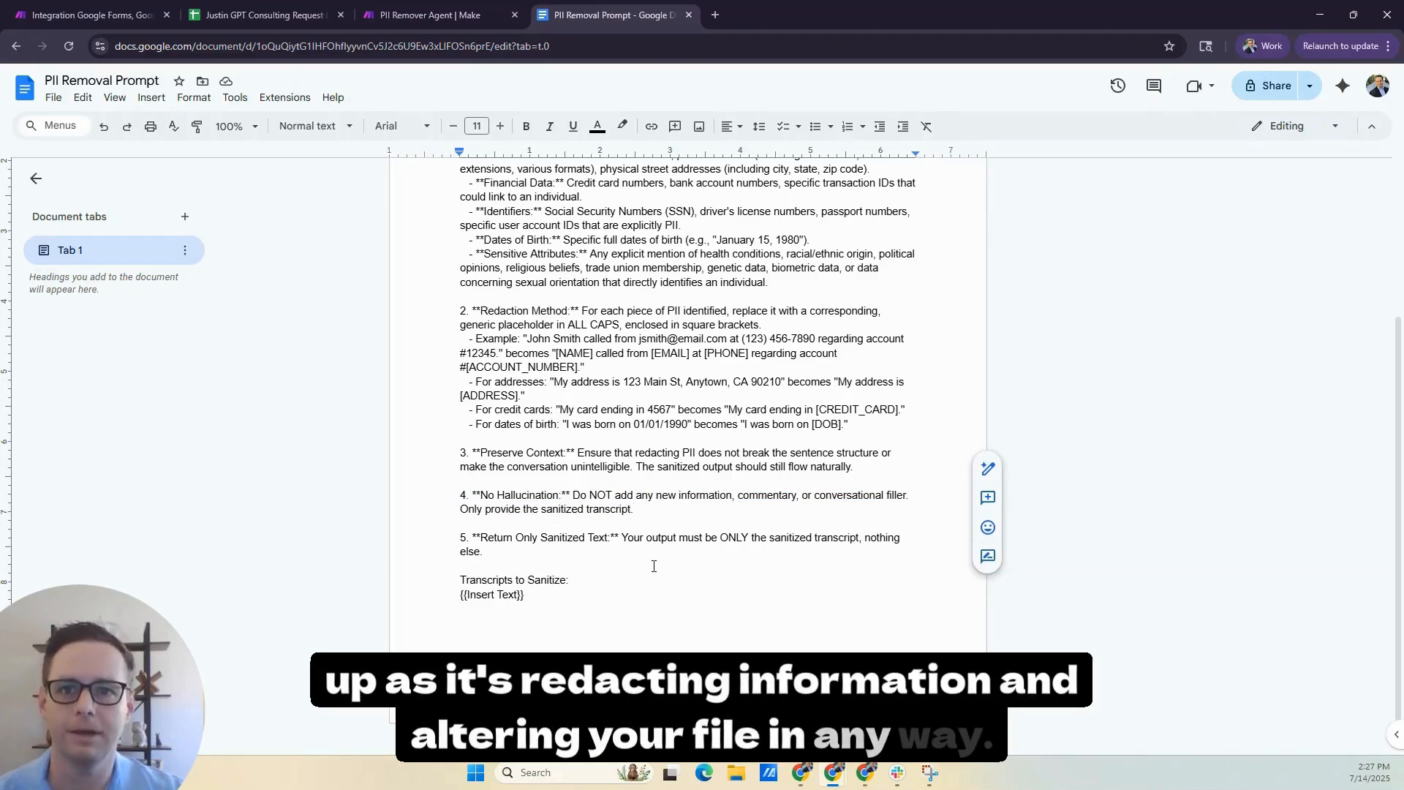
left_click_drag(484, 552, 439, 529)
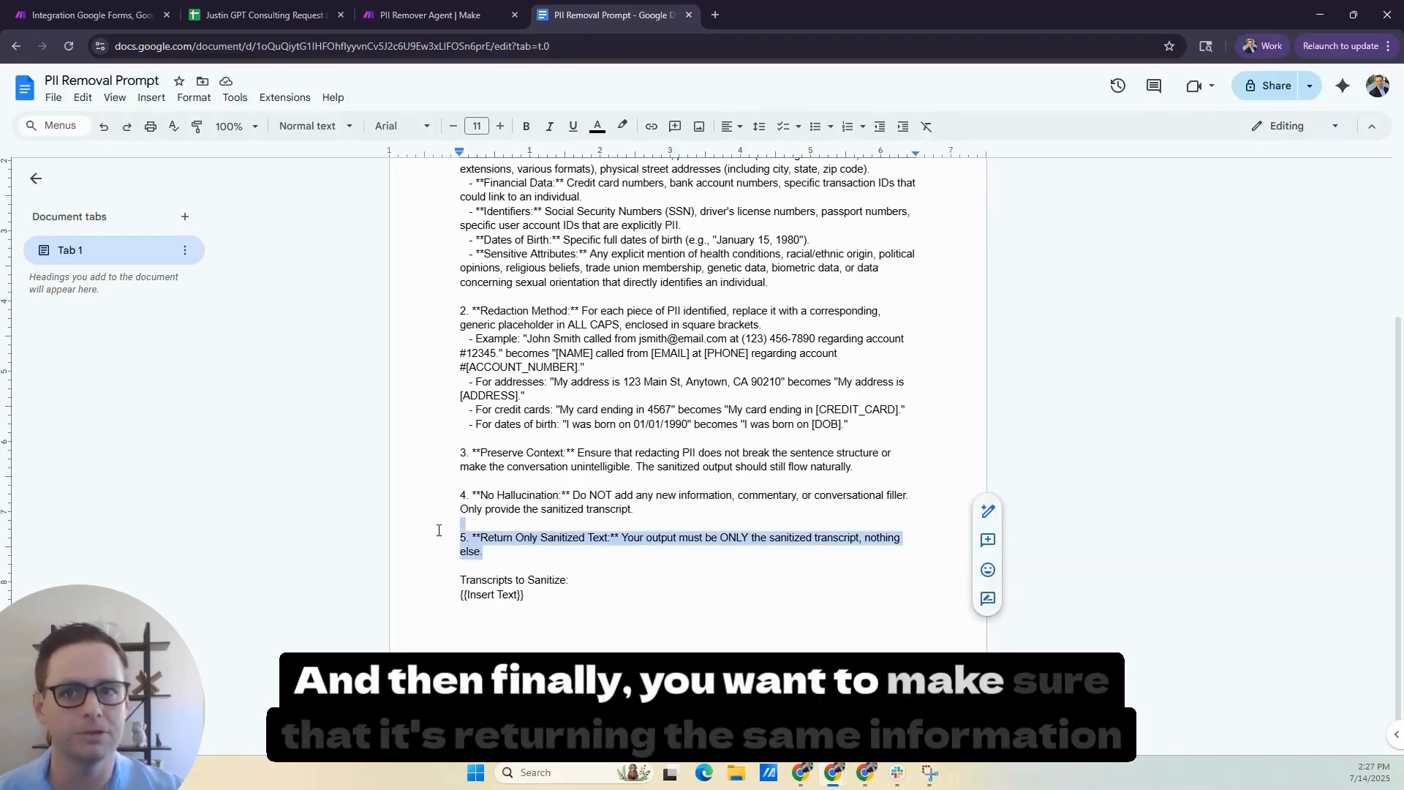
left_click(542, 549)
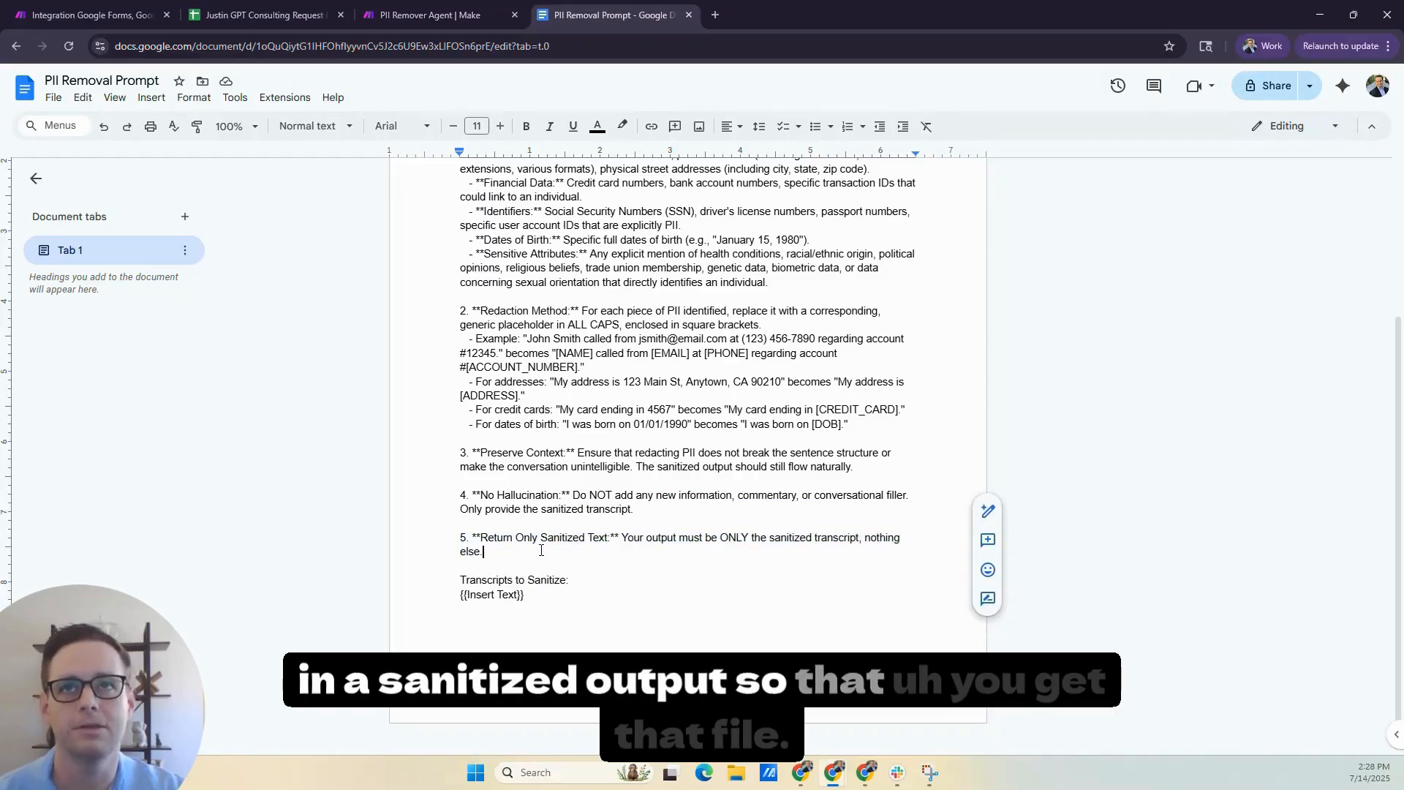
Step: Return to the PII Remover Agent scenario and review the Gemini module's message text and response modalities
left_click(419, 15)
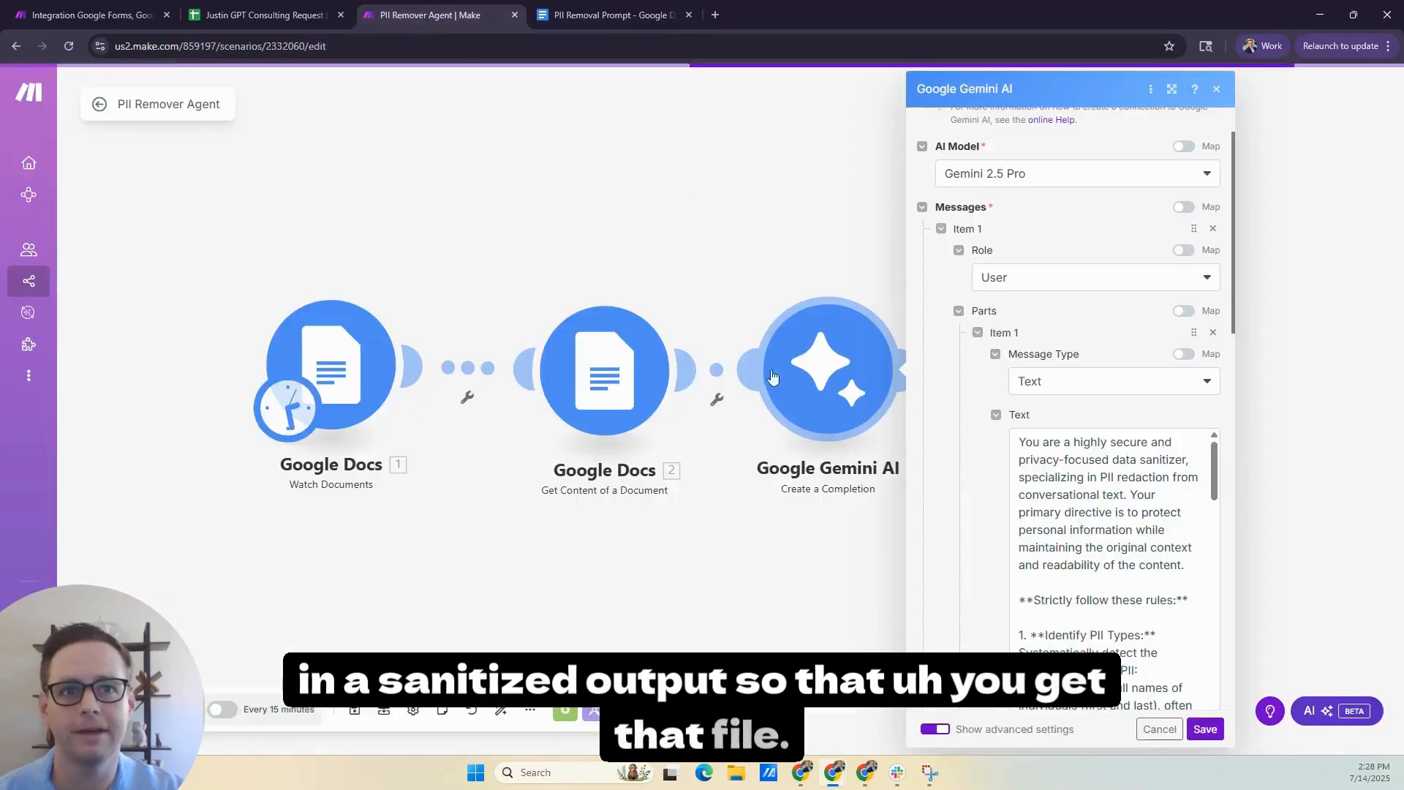
scroll(1086, 540, "down", 15)
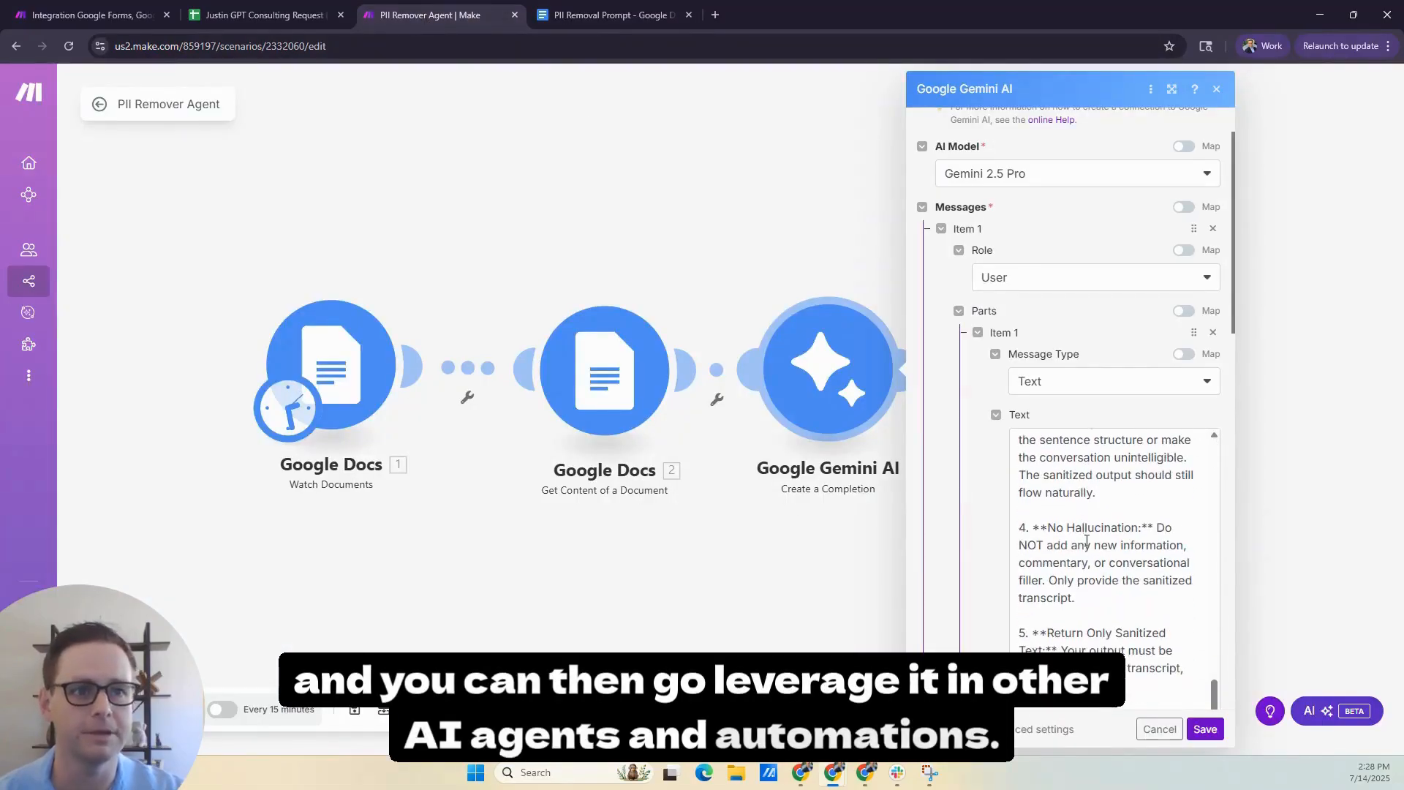
scroll(1085, 559, "up", 3)
scroll(1085, 560, "up", 5)
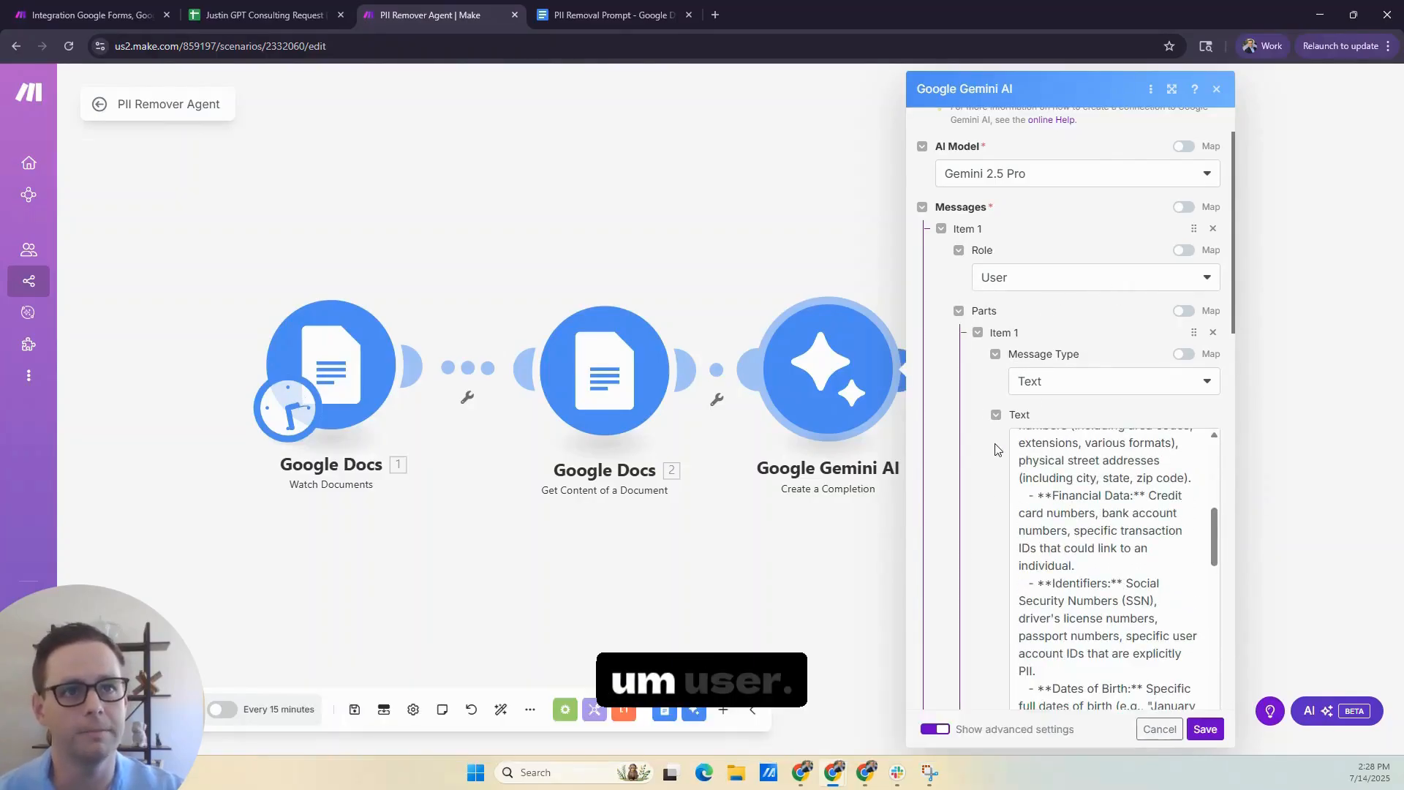
scroll(996, 449, "down", 5)
scroll(1014, 447, "down", 2)
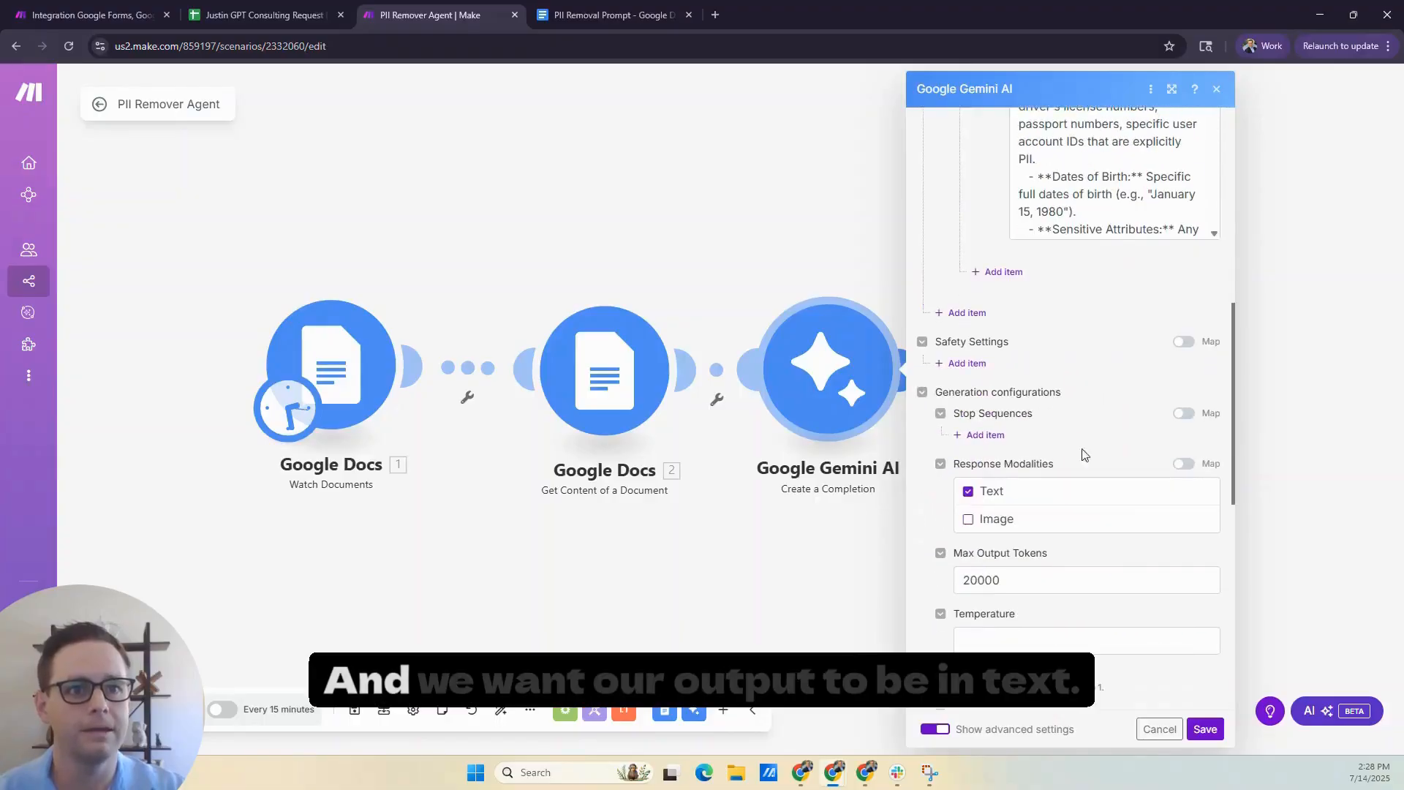
Step: Review the Gemini module's max output tokens, thinking and remaining generation settings, and save the module
left_click(992, 583)
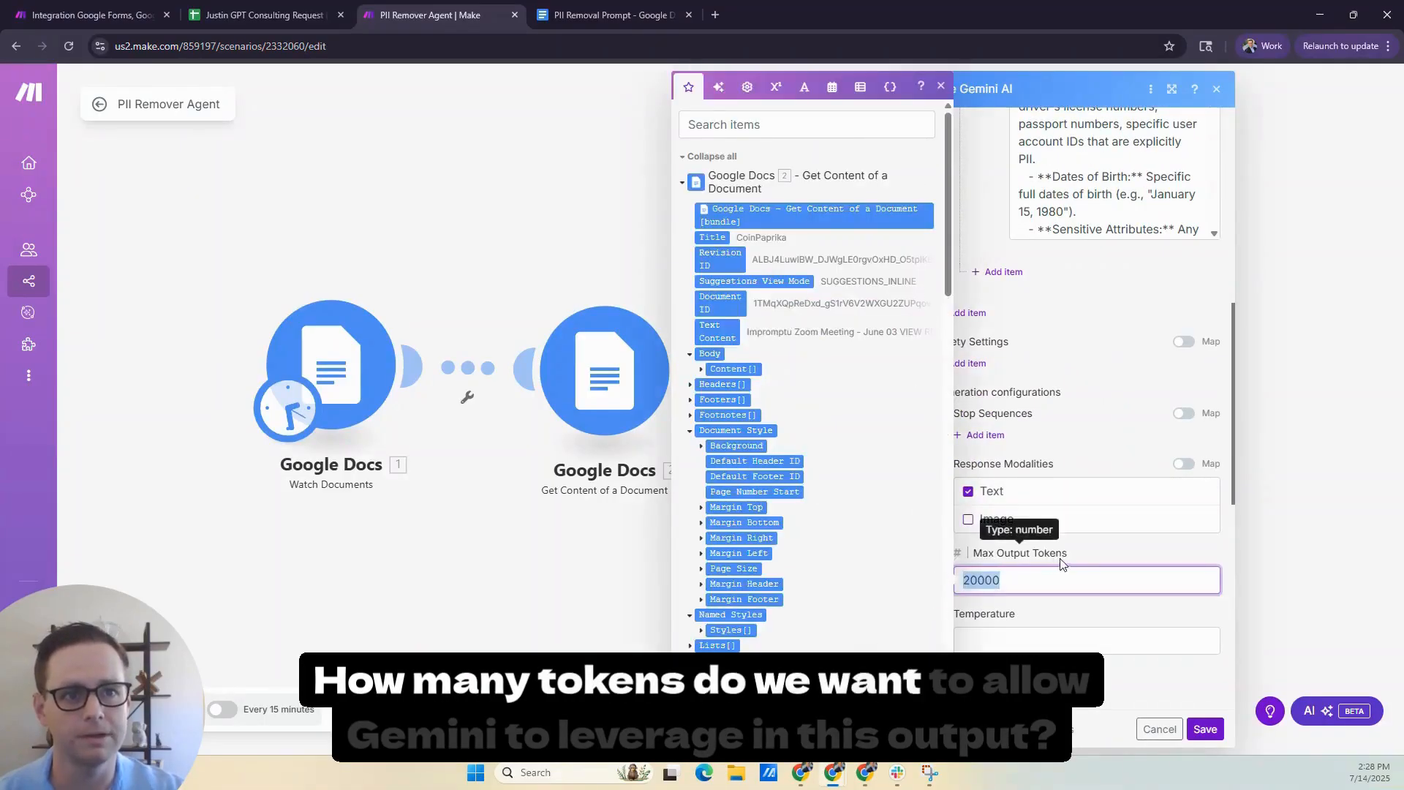
left_click(1112, 554)
scroll(1115, 553, "down", 3)
scroll(1115, 552, "down", 1)
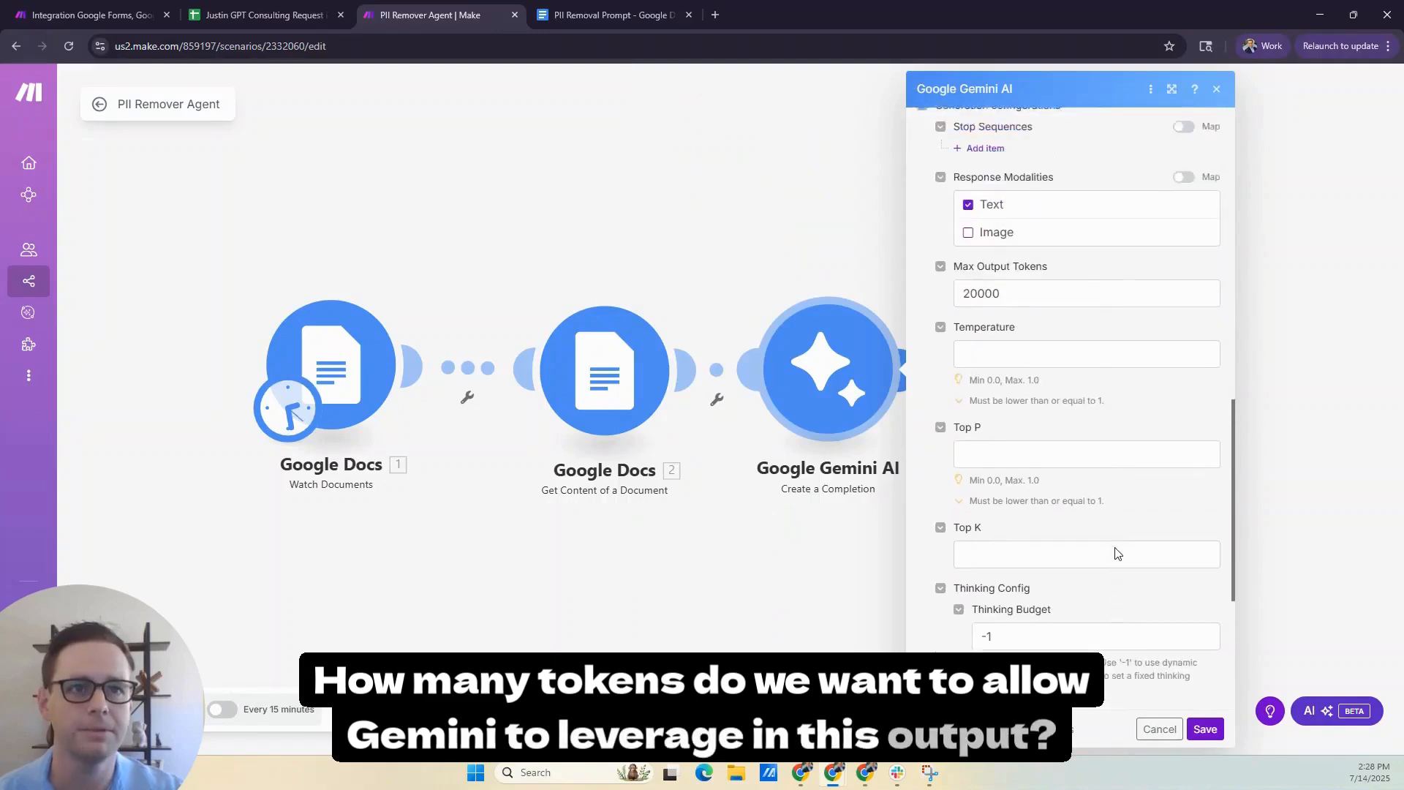
scroll(1115, 551, "up", 1)
left_click(1029, 360)
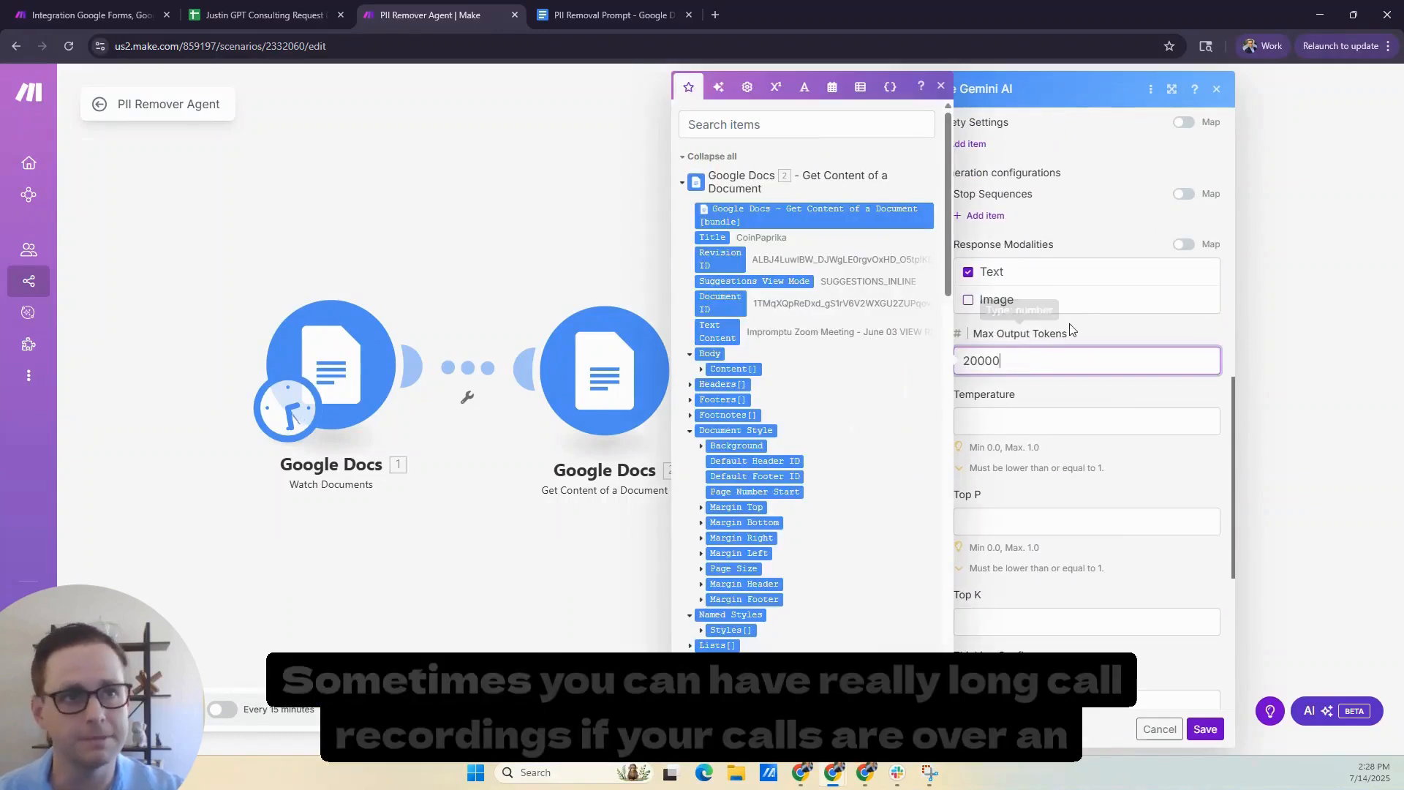
left_click(1104, 327)
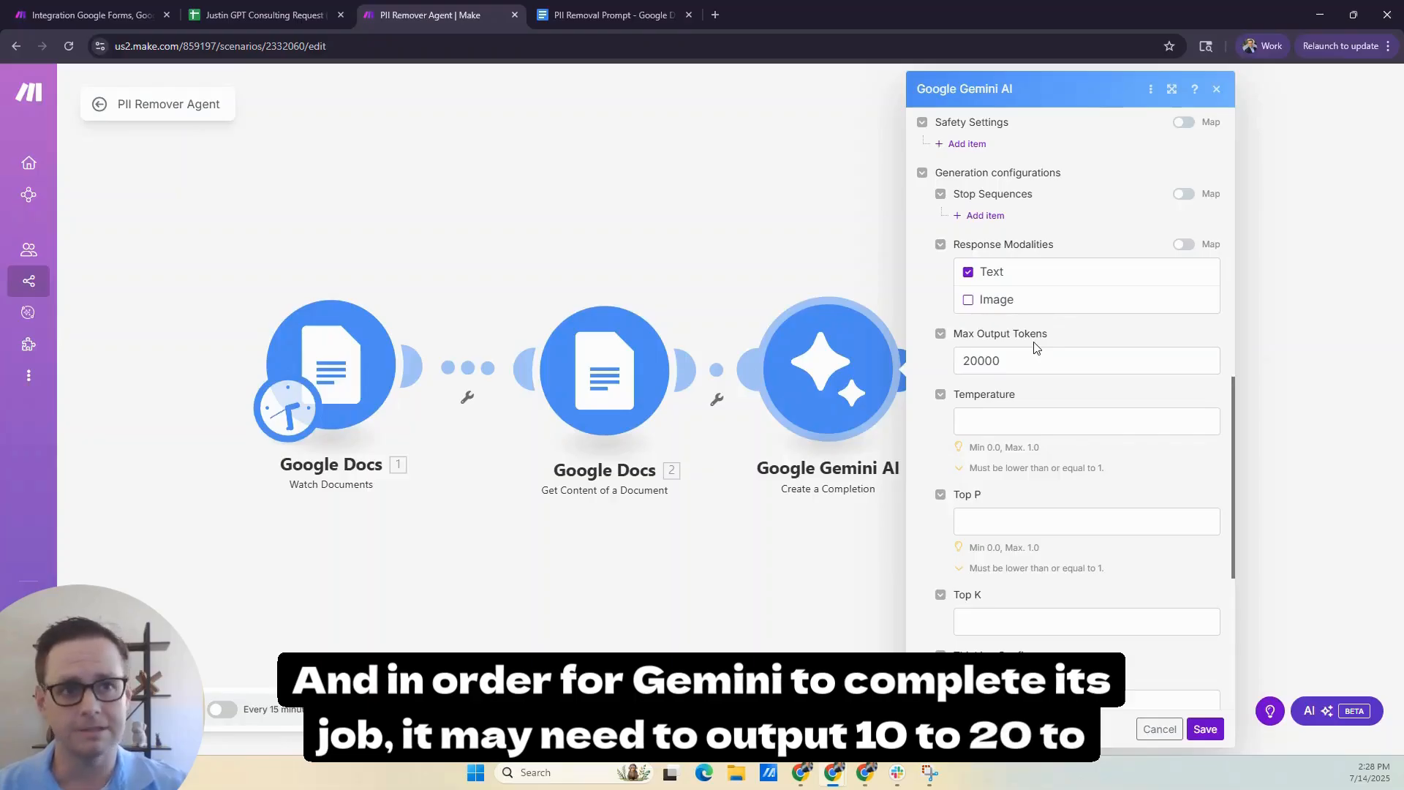
scroll(1131, 454, "down", 3)
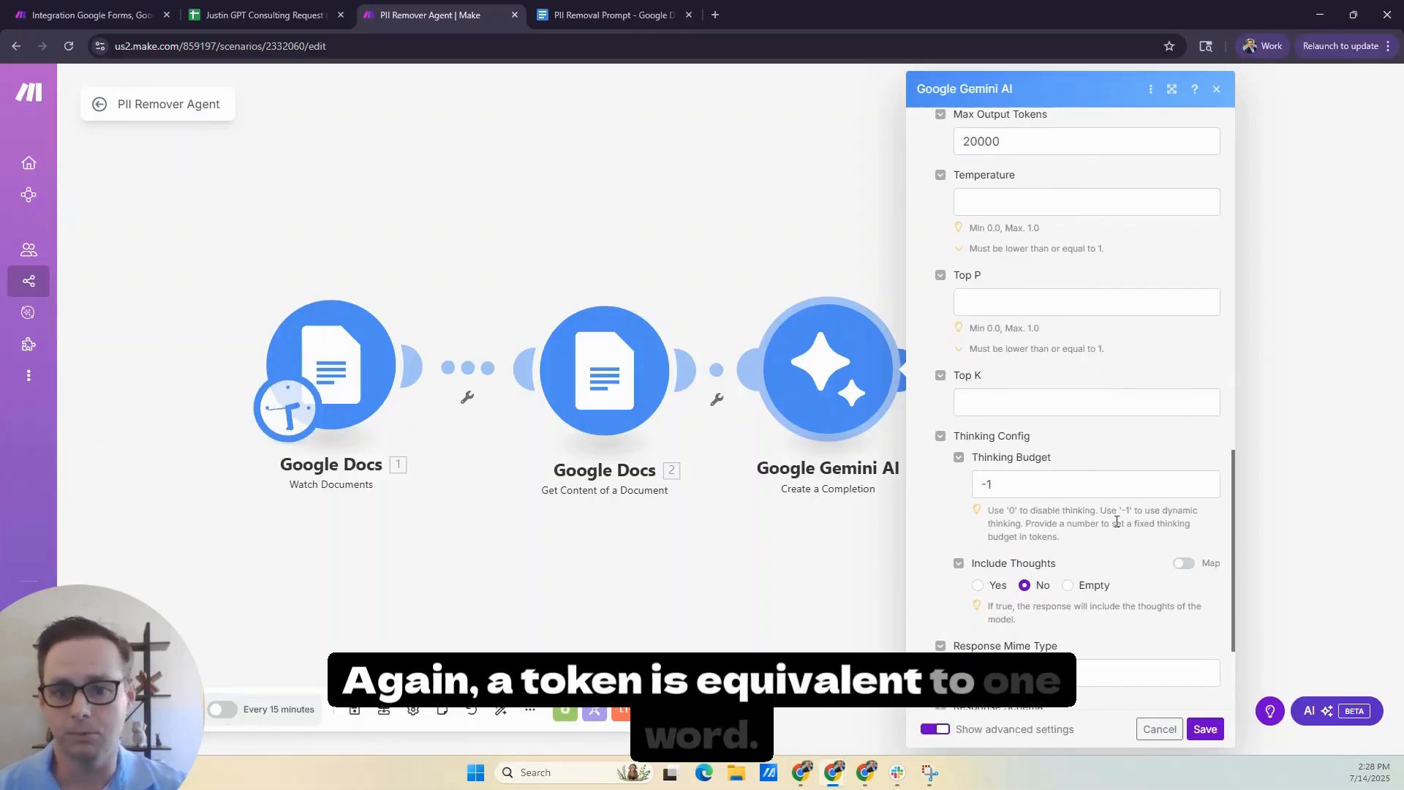
scroll(1116, 522, "down", 3)
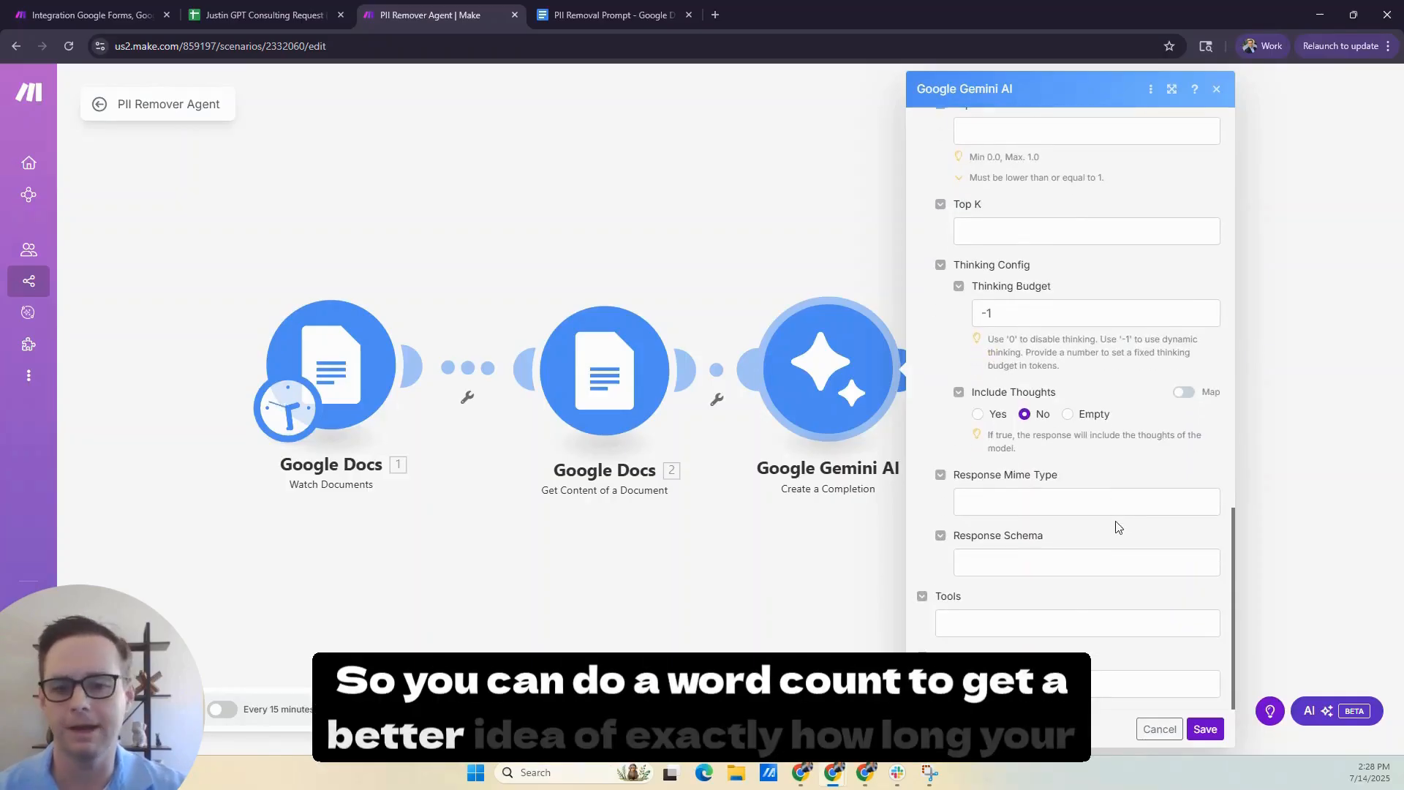
left_click(1206, 728)
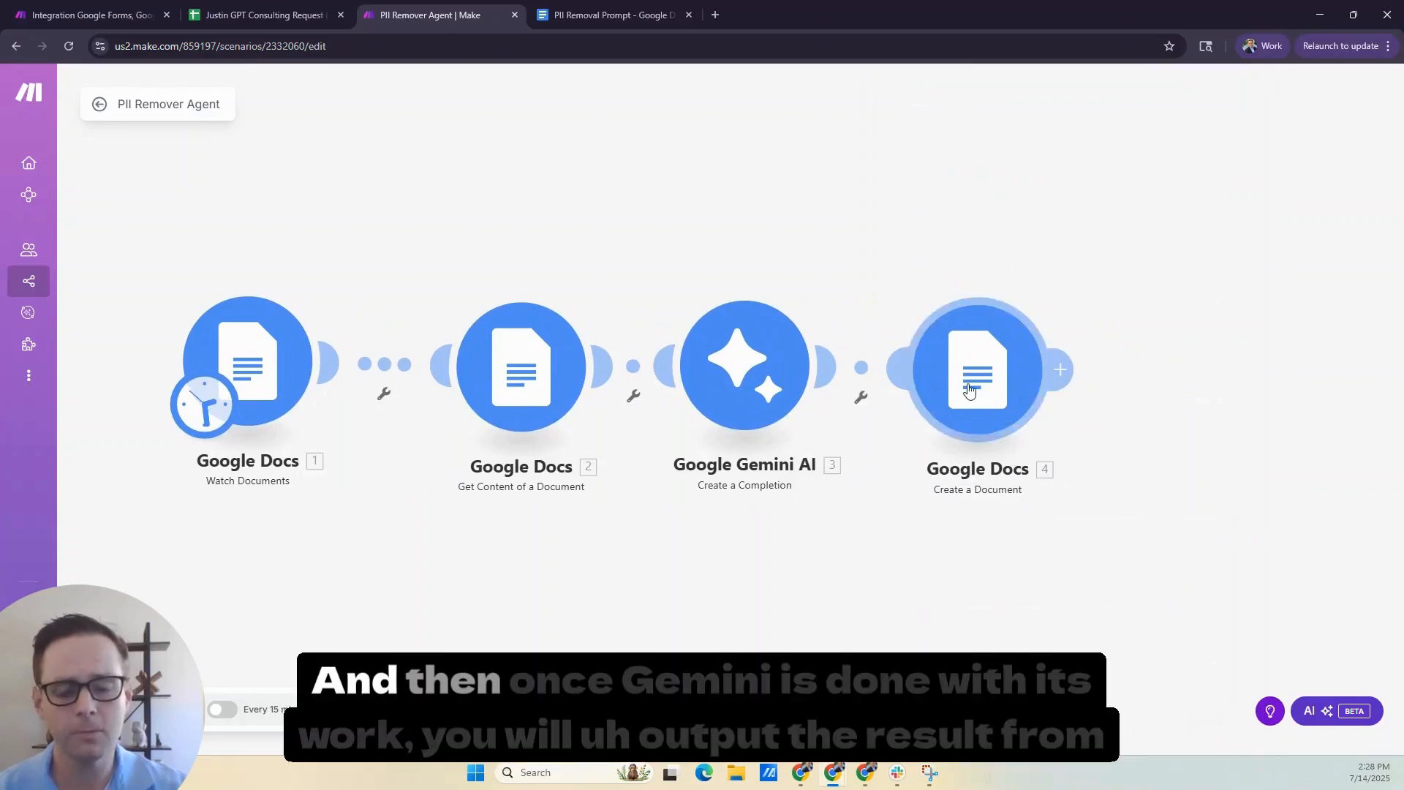
Step: Examine the Create a Document module's name, content mapping and destination folder
left_click(969, 389)
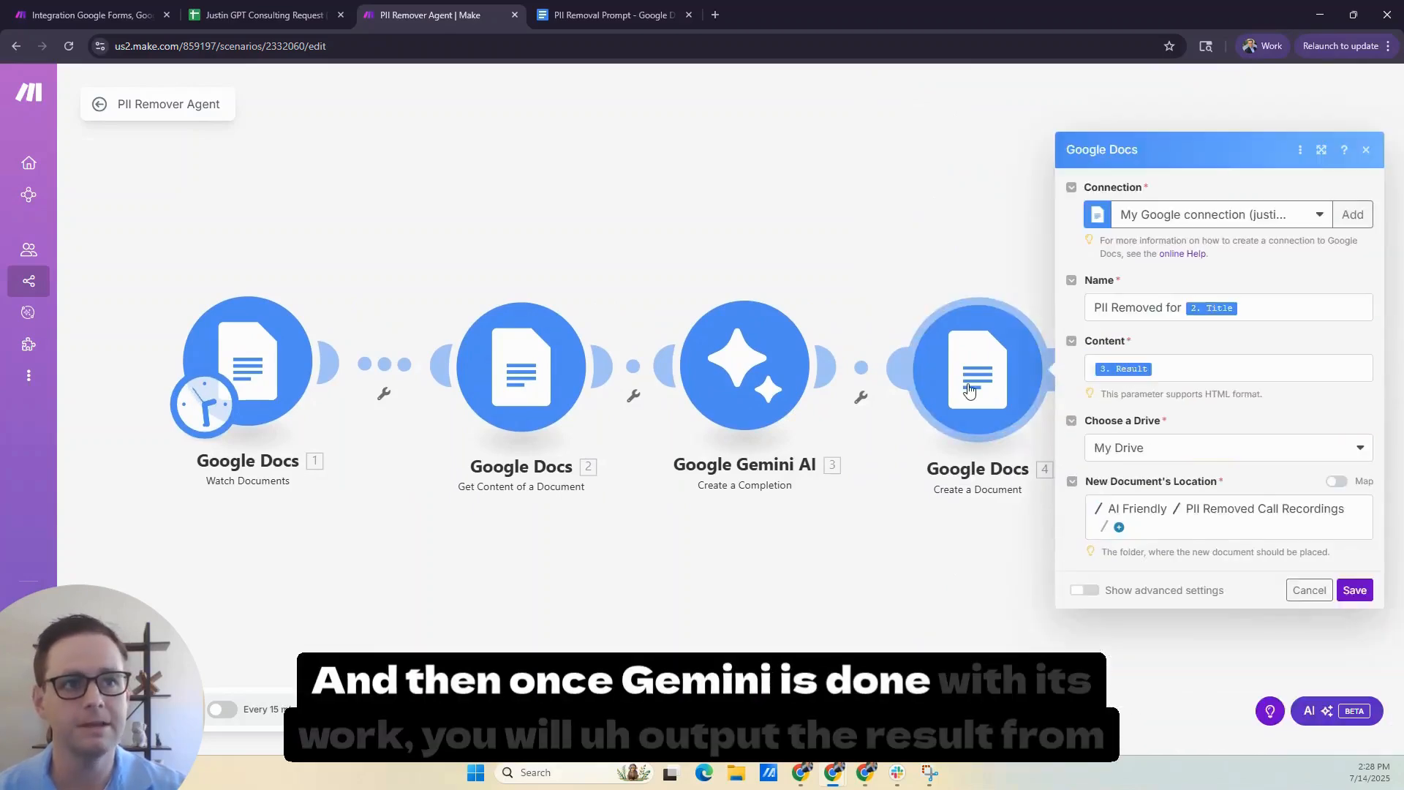
left_click(1184, 368)
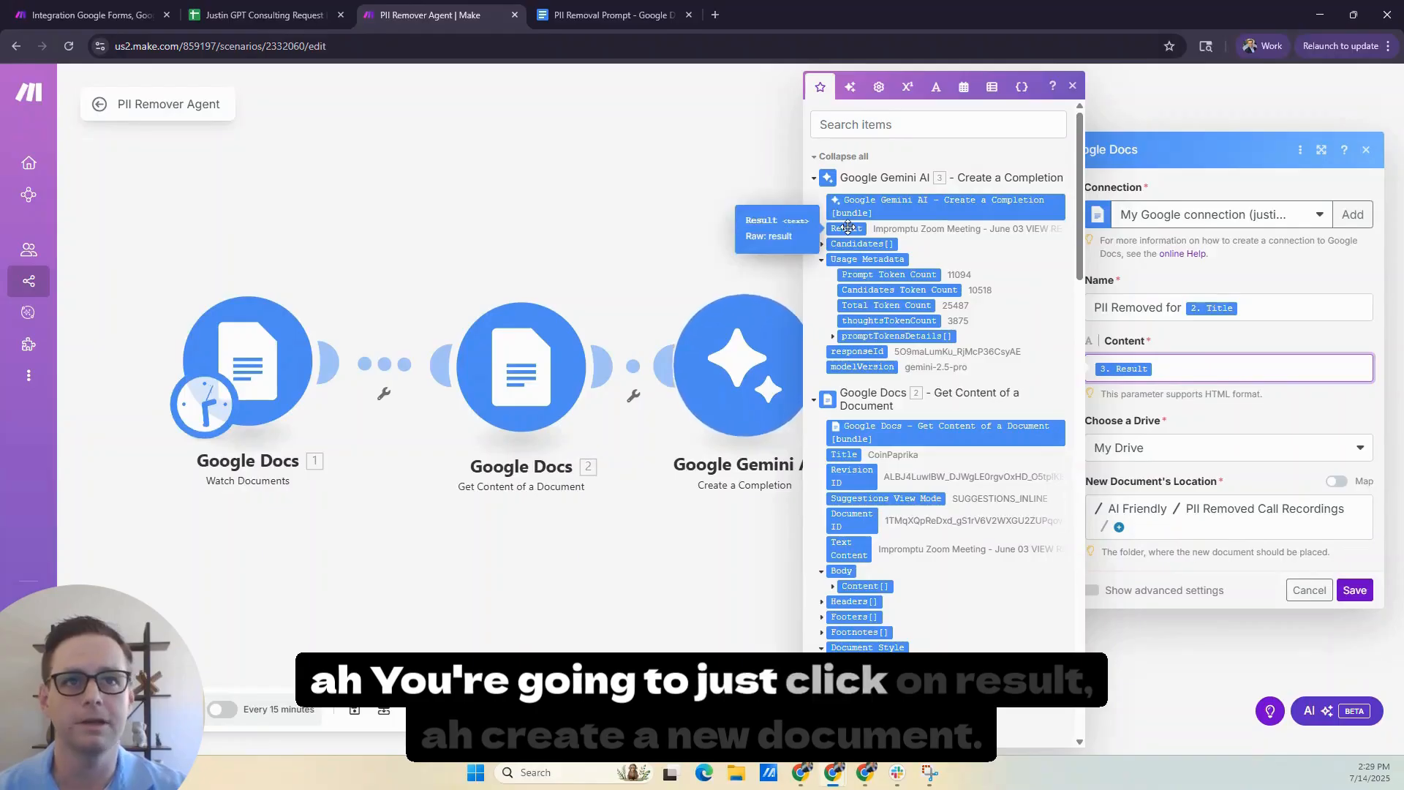
left_click(1119, 310)
left_click(1073, 86)
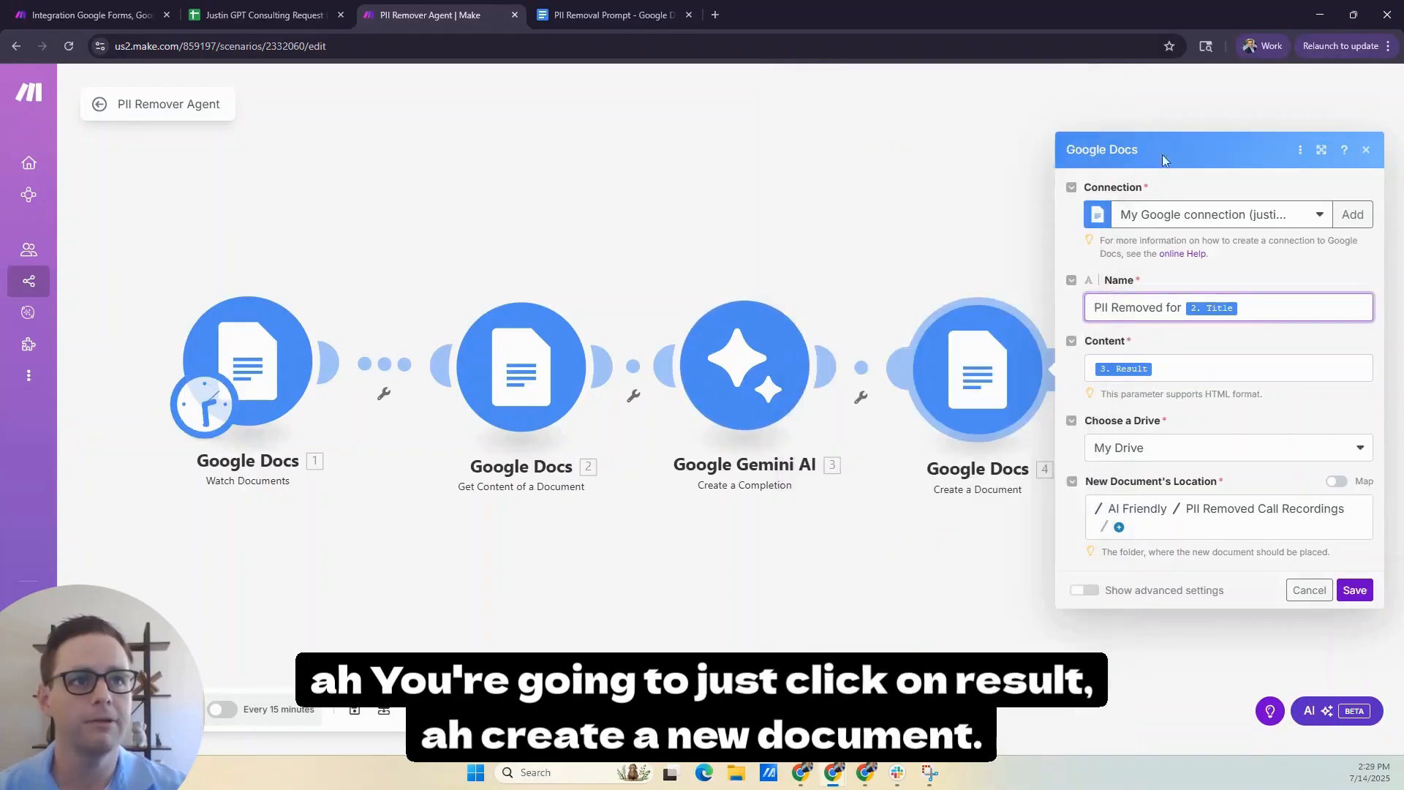
left_click(1155, 308)
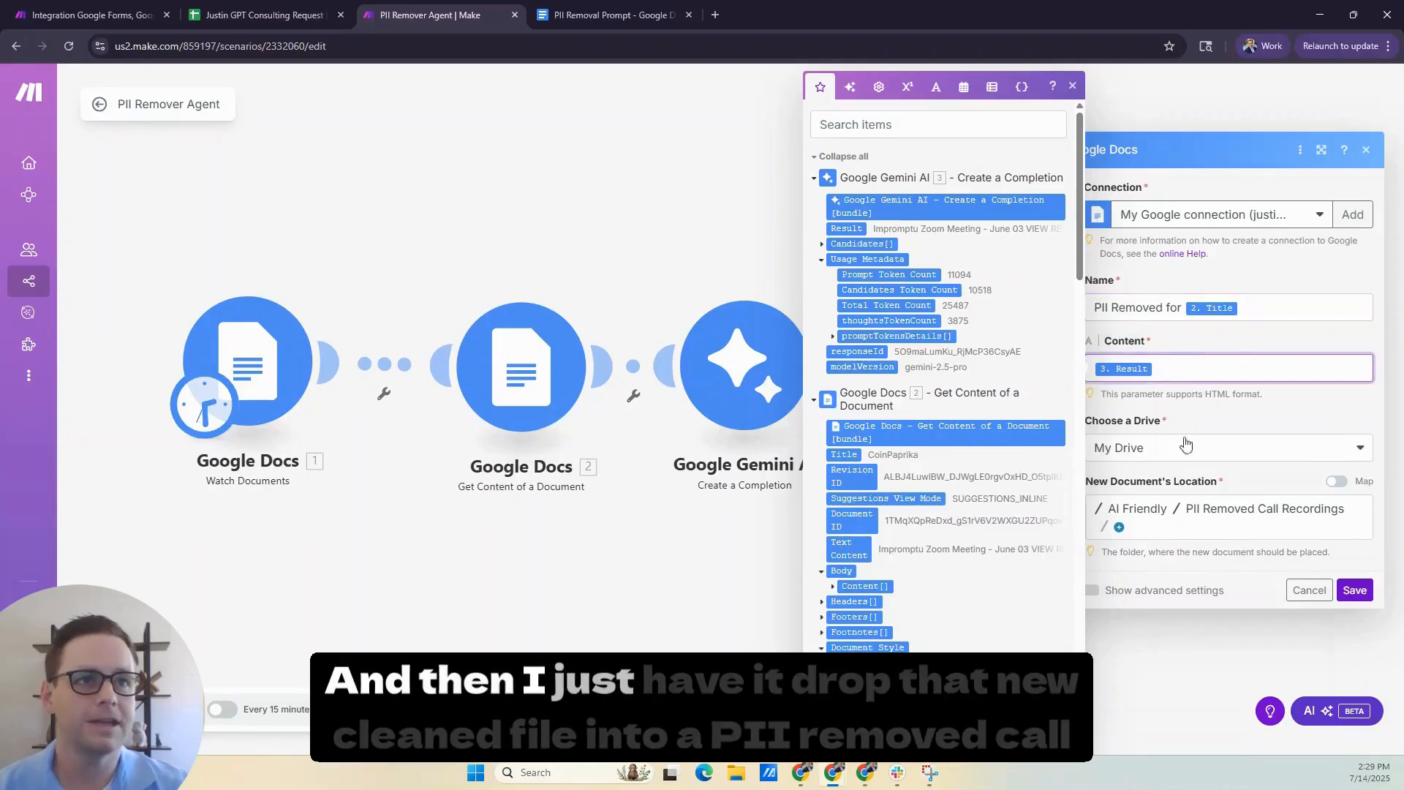
left_click(1072, 85)
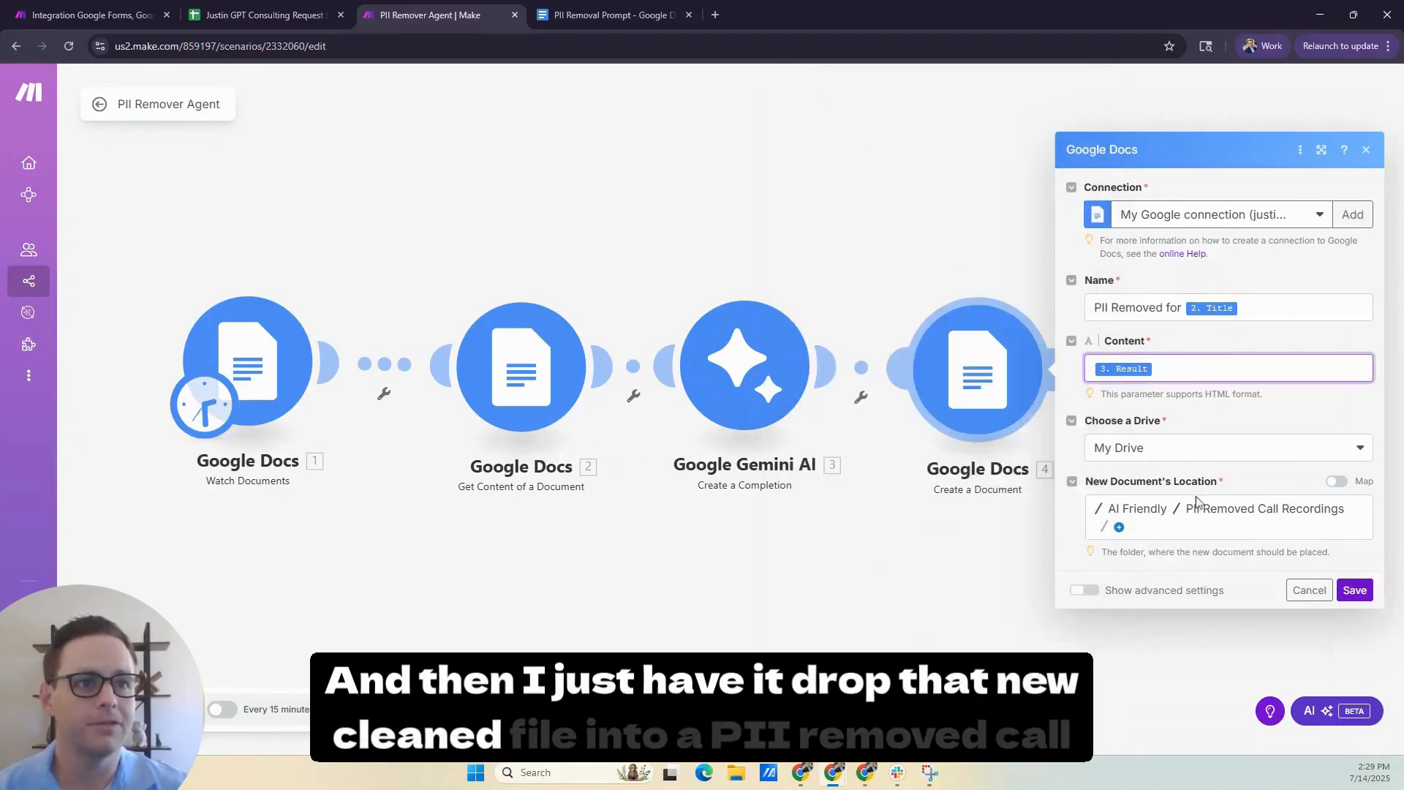